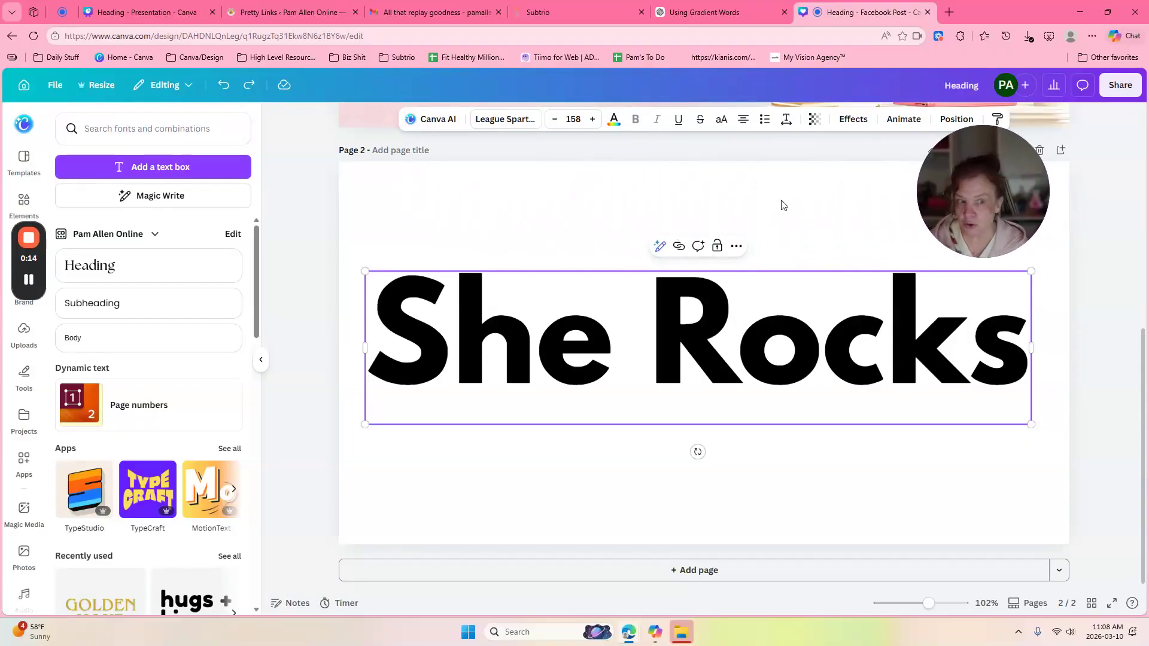
Step: Nudge the She Rocks heading slightly down until it snaps to the page's centre guide
left_click_drag(778, 300, 783, 326)
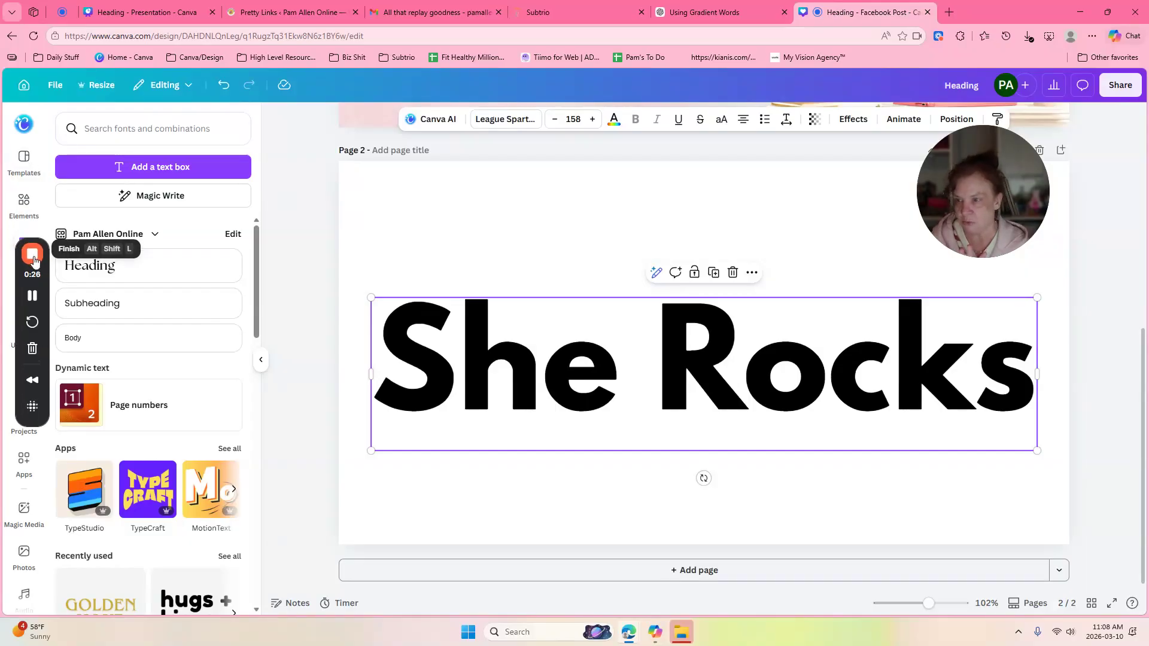
left_click_drag(28, 252, 270, 258)
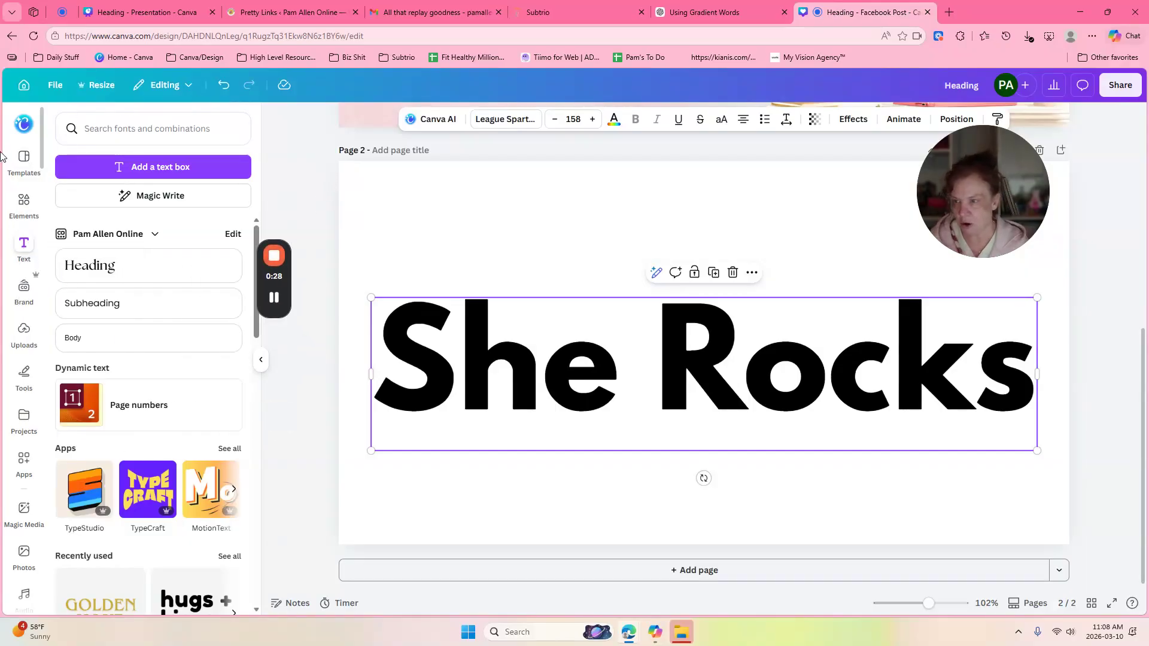
Step: Open the Apps library, search 'Gr' for gradient apps, then dismiss the search suggestions
left_click(21, 449)
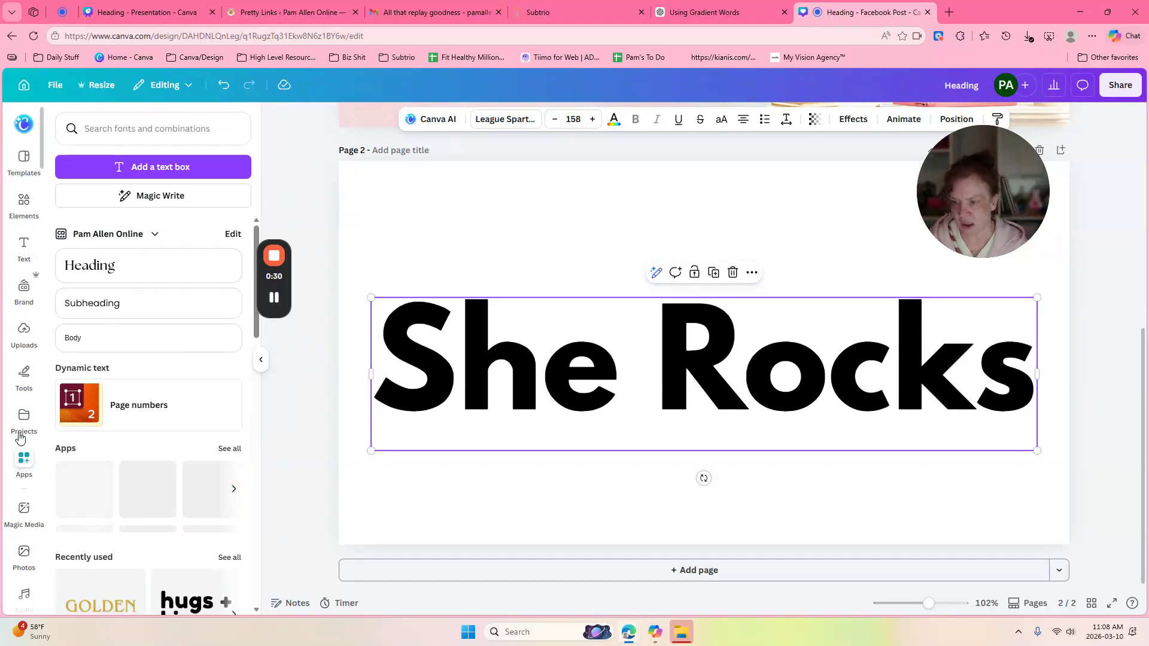
left_click(152, 124)
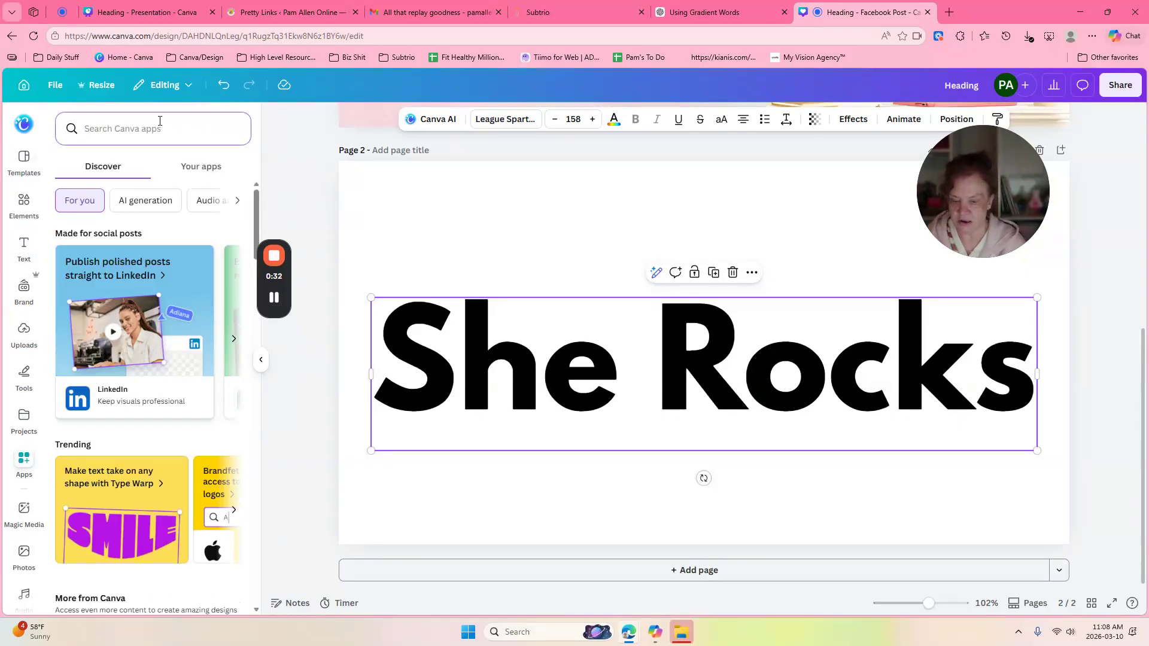
type("Gra")
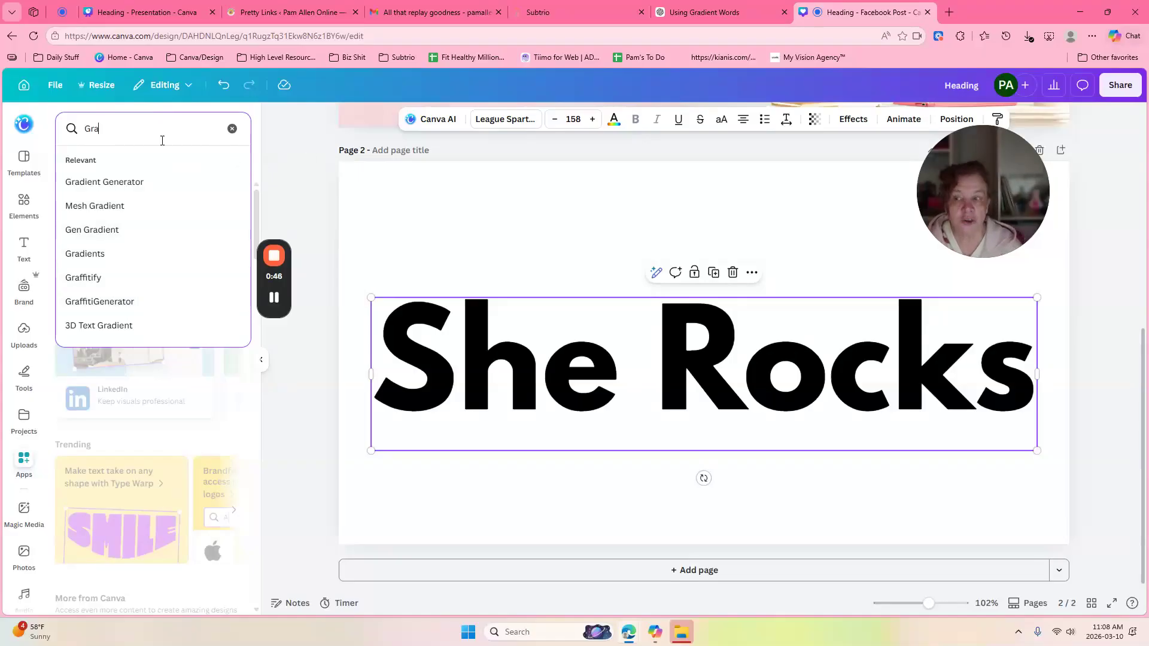
left_click(291, 158)
mouse_move(956, 171)
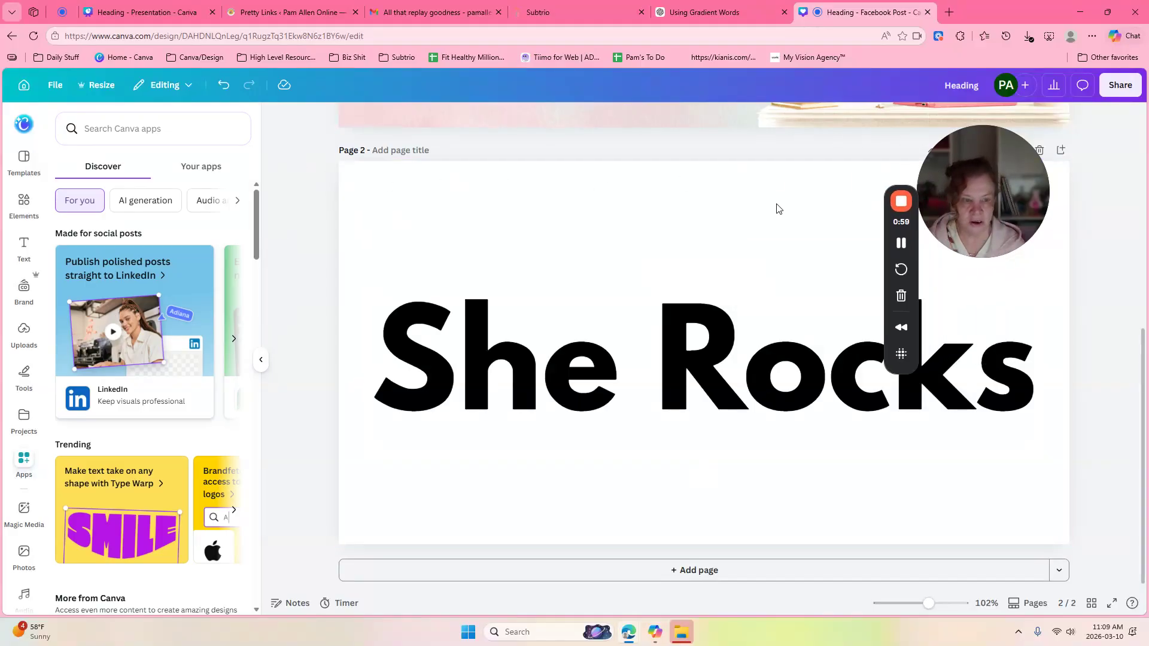
Step: Select page 2 and then the She Rocks text box on it
left_click(585, 199)
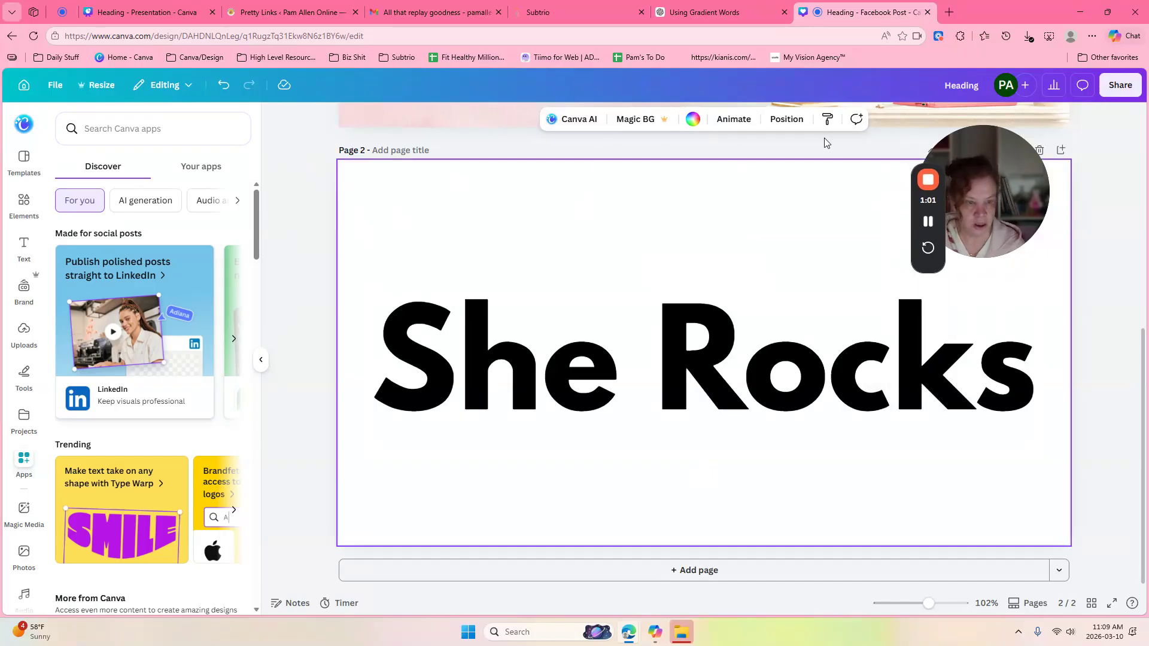
left_click_drag(922, 172, 1077, 171)
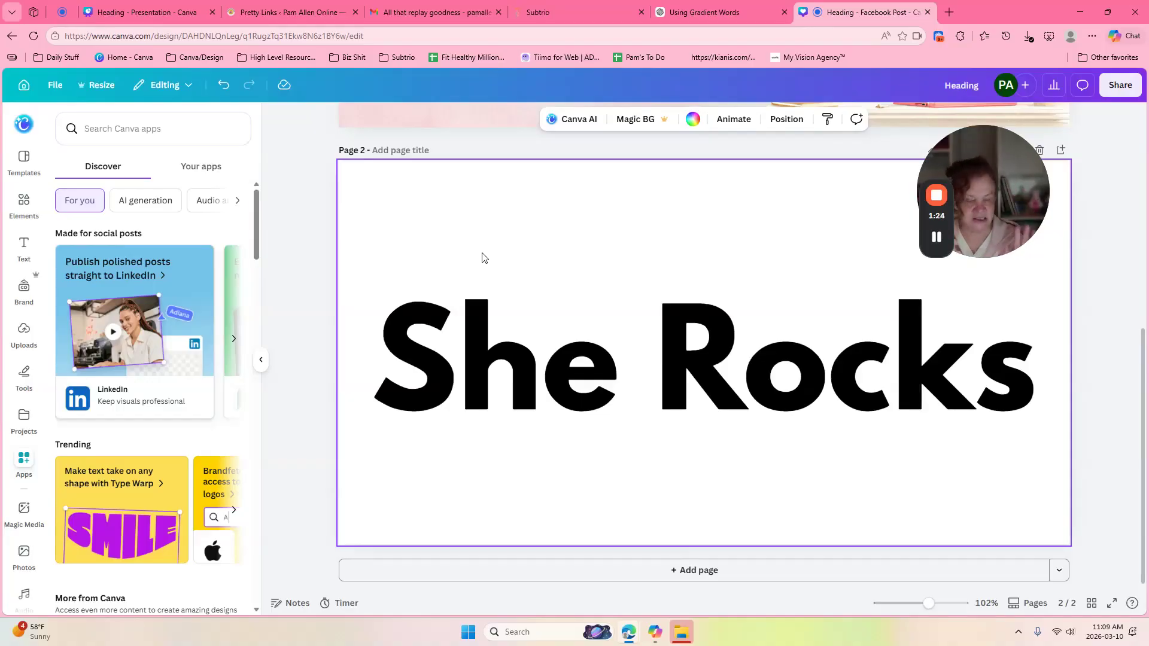
left_click(531, 333)
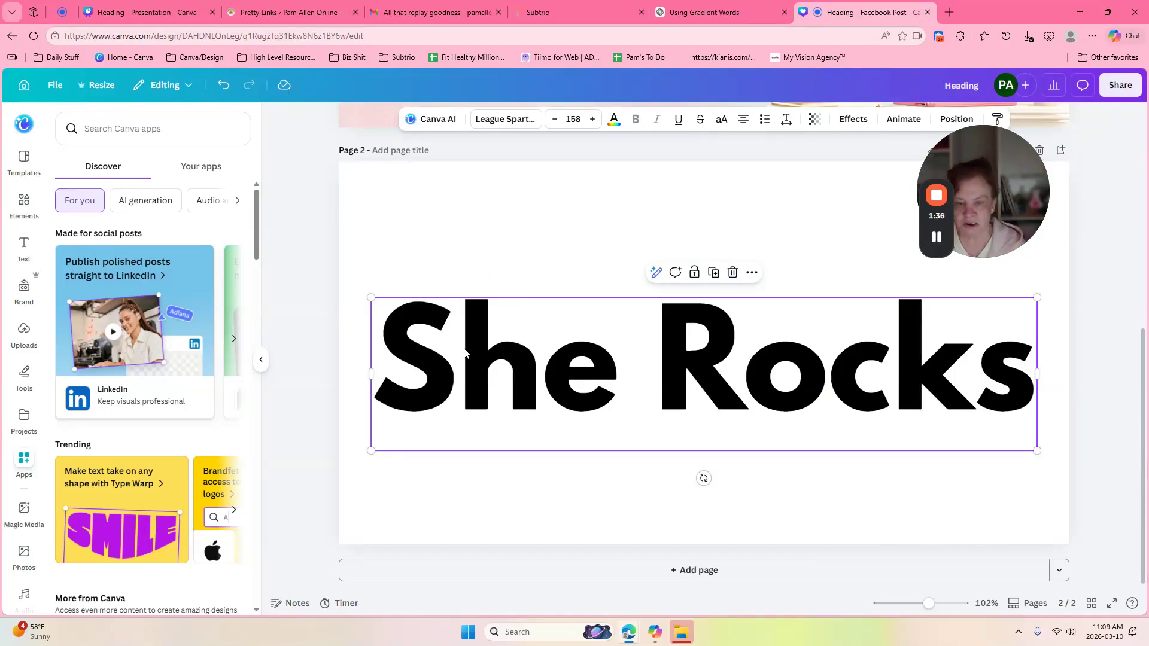
Step: Search the heading's font list for 'bold', then filter the fonts to the Display style
left_click(510, 119)
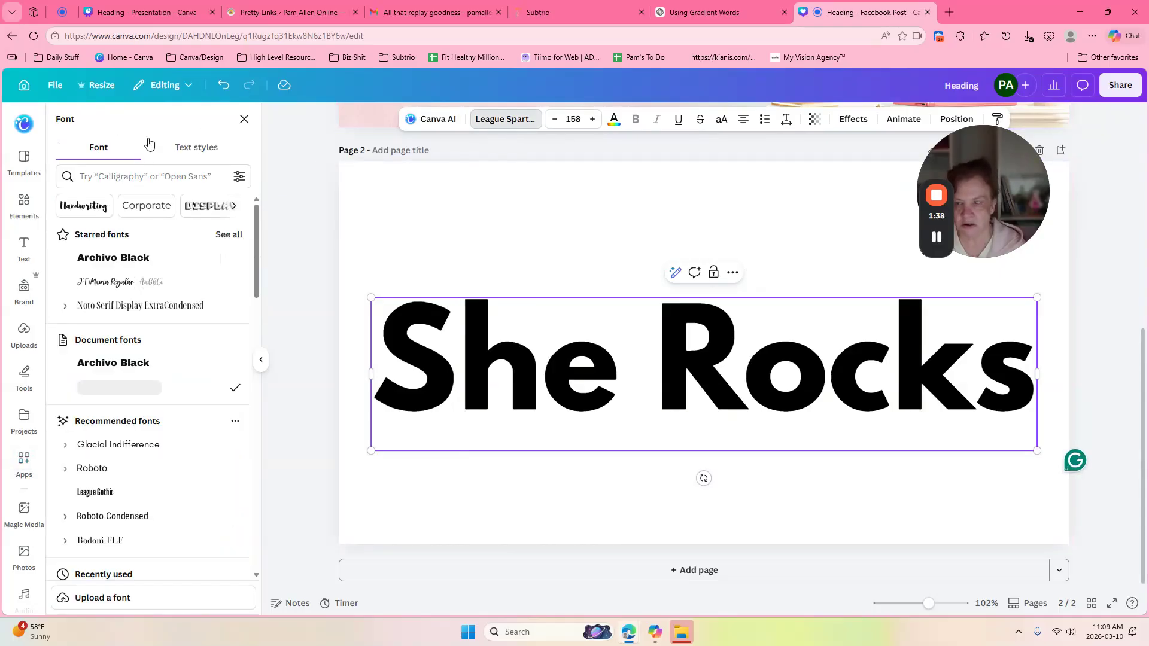
left_click(109, 175)
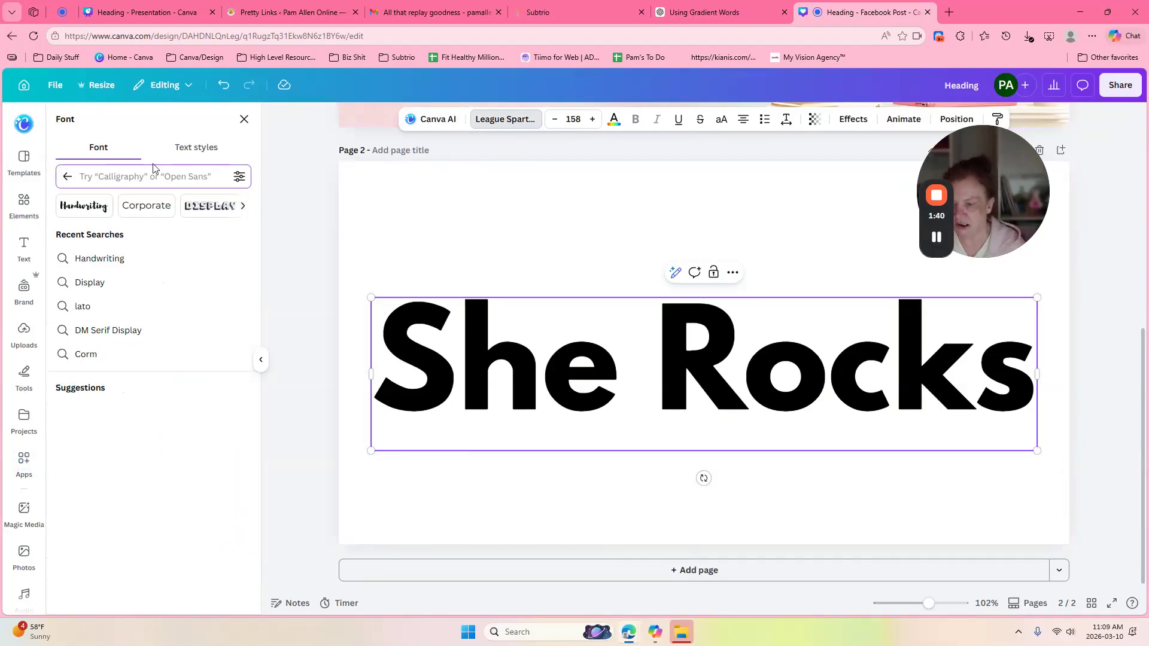
type("bold")
key("BackSpace")
key("BackSpace")
key("BackSpace")
key("BackSpace")
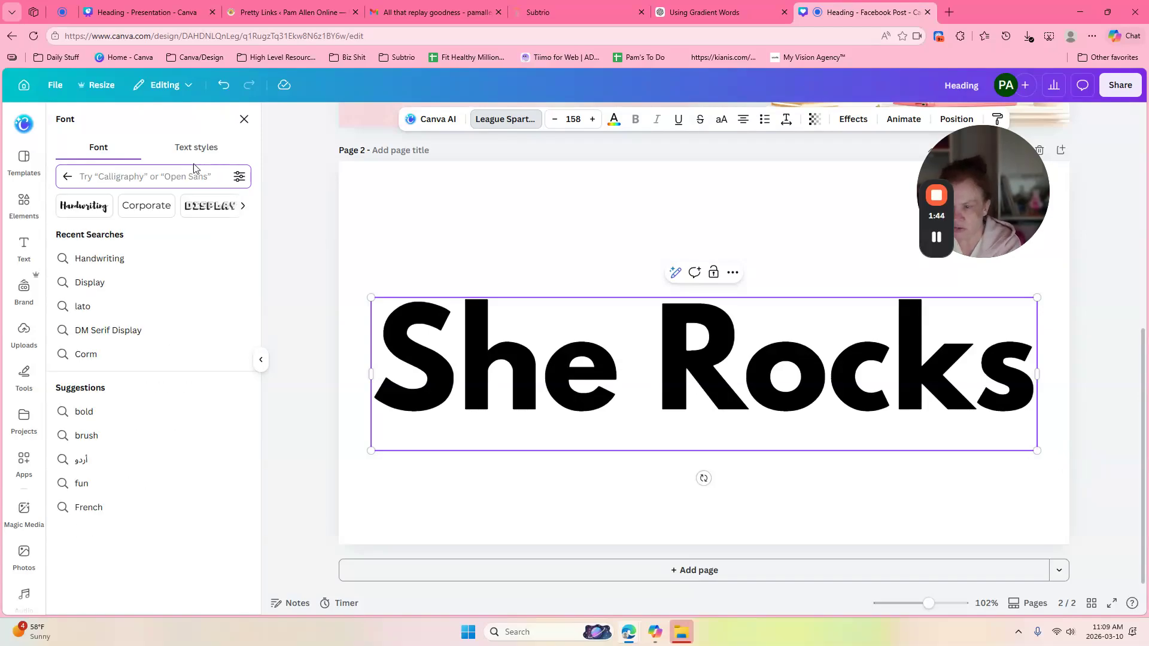
type("big")
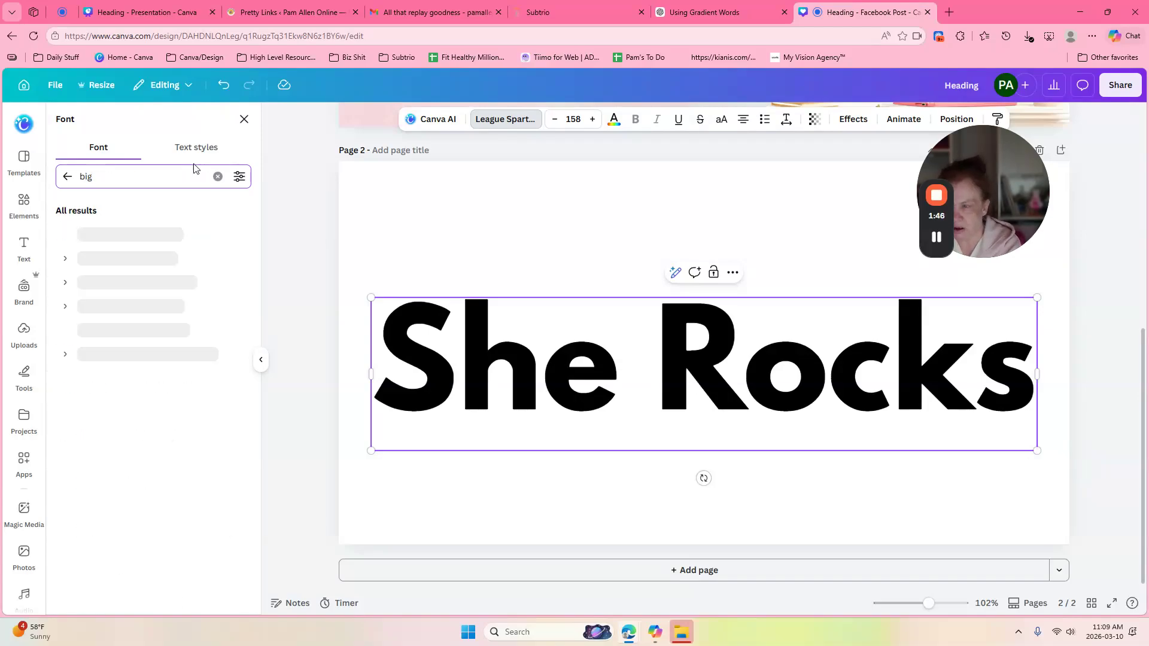
key("BackSpace")
type("bold")
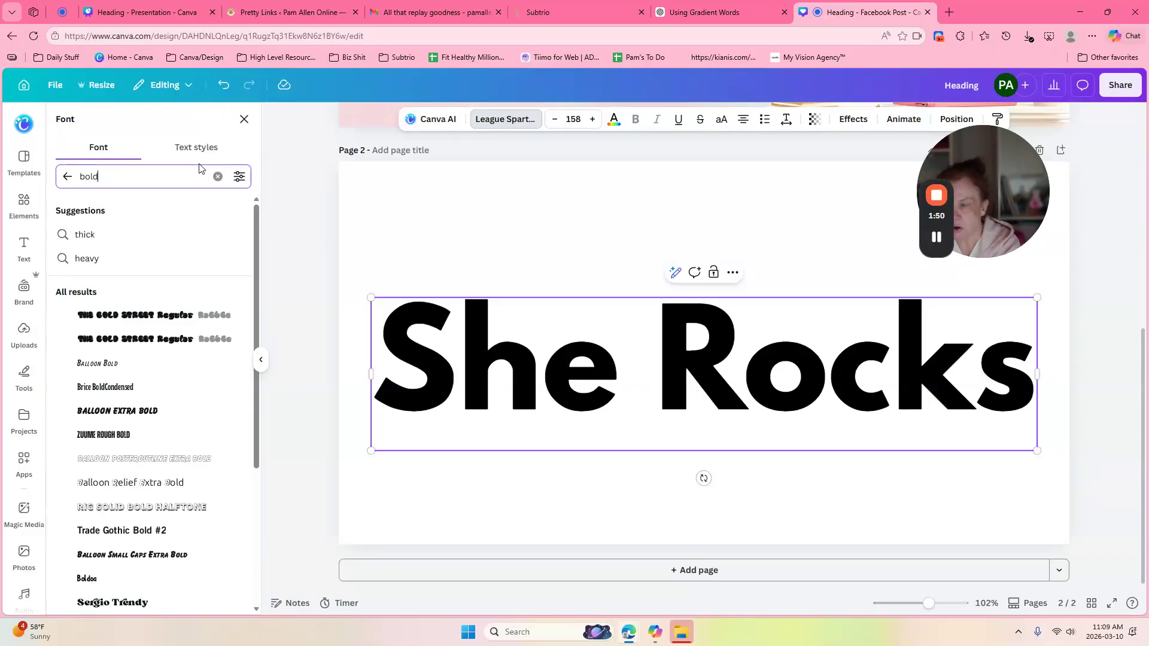
left_click(67, 176)
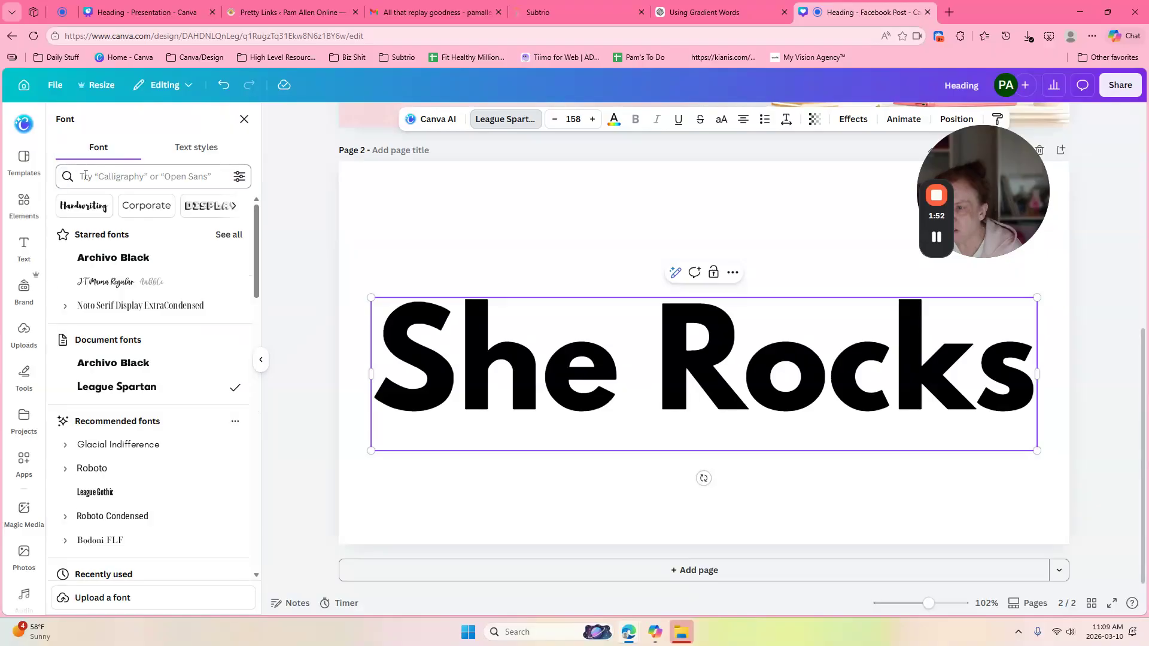
left_click(196, 206)
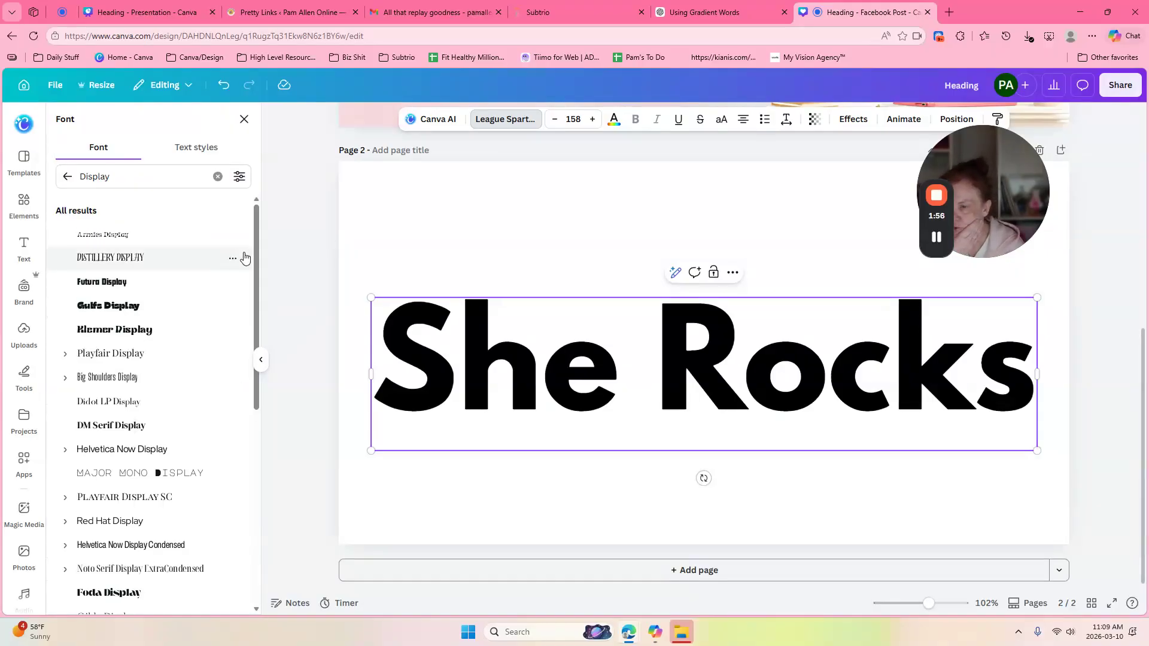
Step: Move the She Rocks heading up near the top of page 2
left_click_drag(259, 227, 252, 569)
scroll(252, 569, "down", 1)
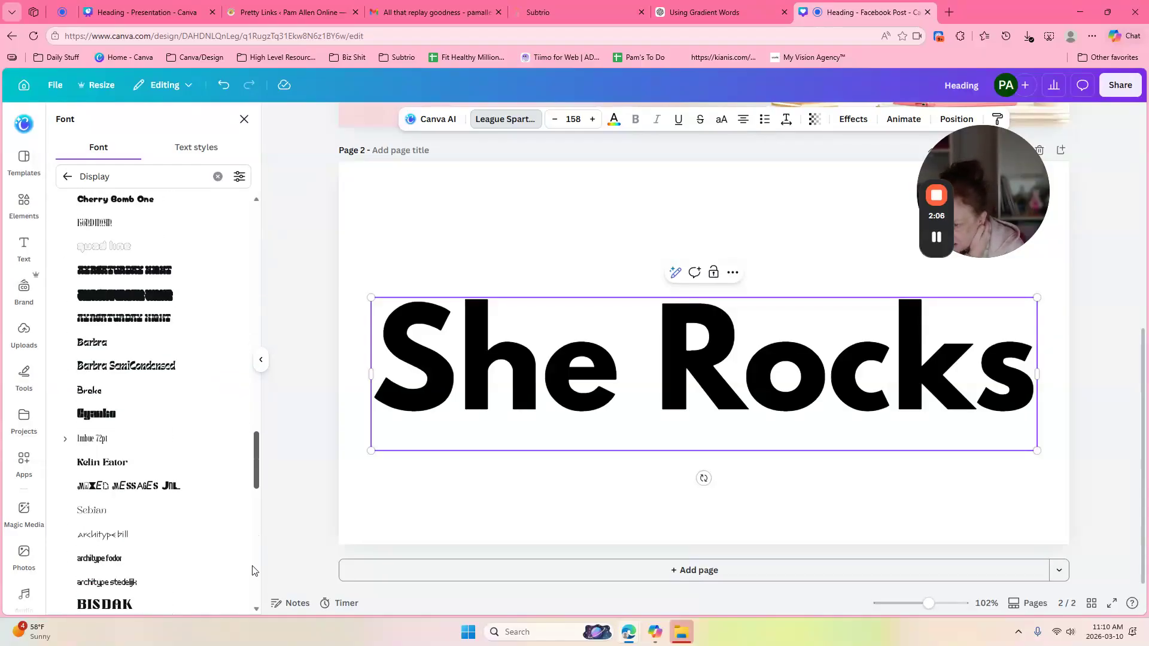
scroll(252, 569, "down", 5)
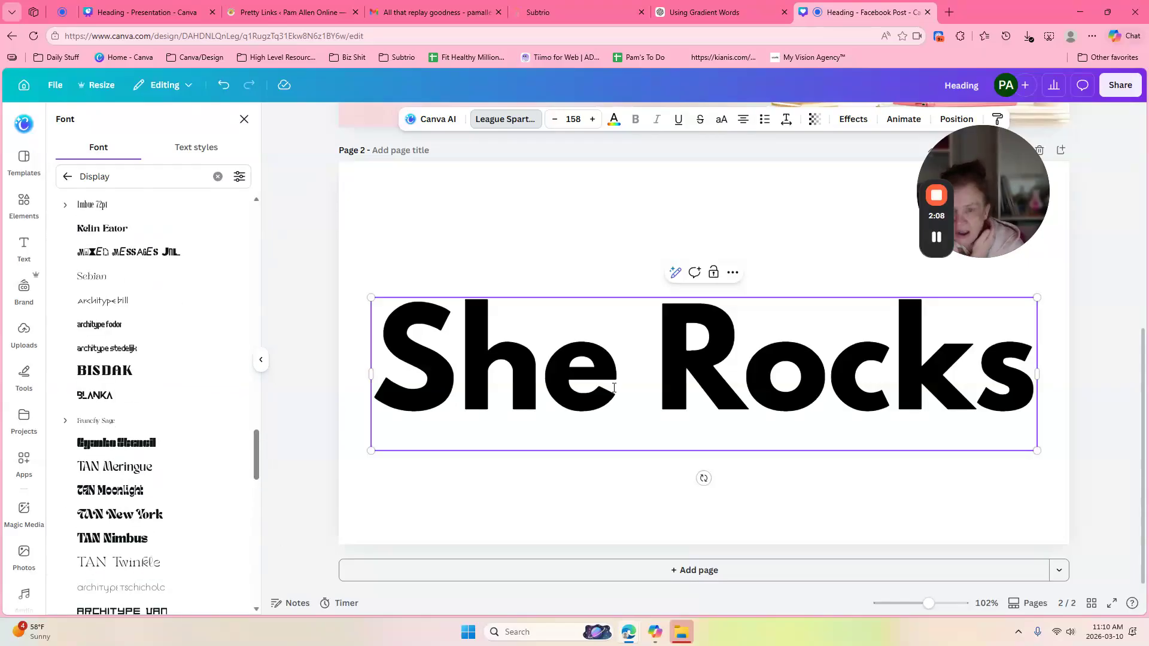
left_click_drag(496, 347, 509, 258)
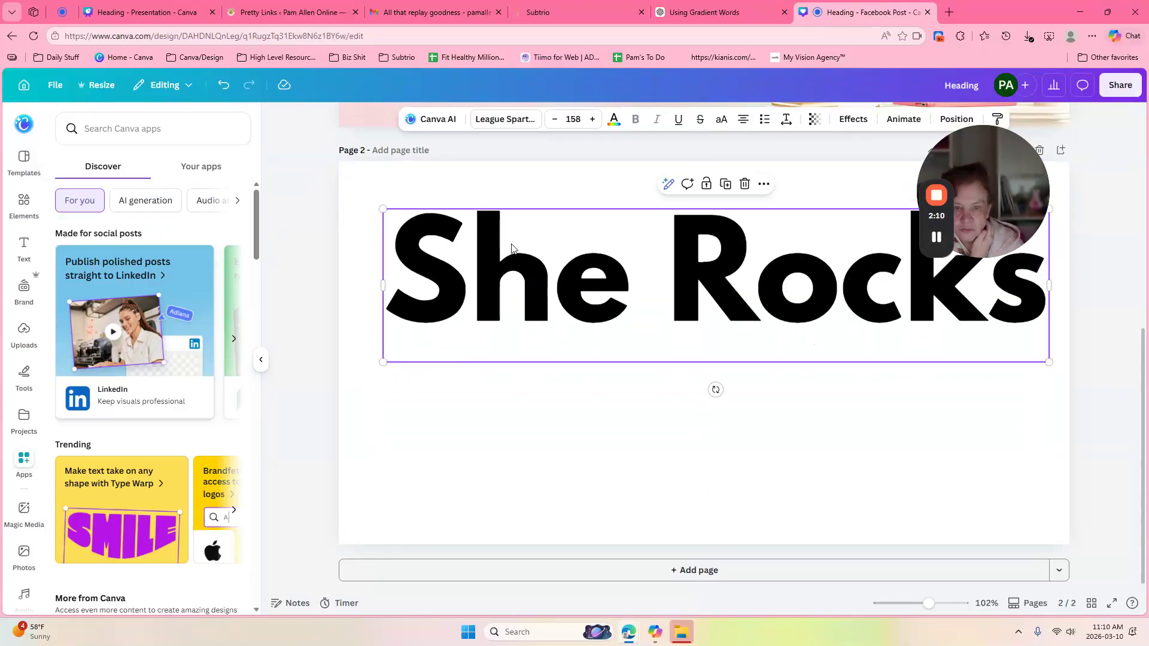
Step: Duplicate the She Rocks heading, place the copy below, and set it in Futura Display
left_click(725, 184)
left_click_drag(655, 290, 645, 438)
left_click(505, 119)
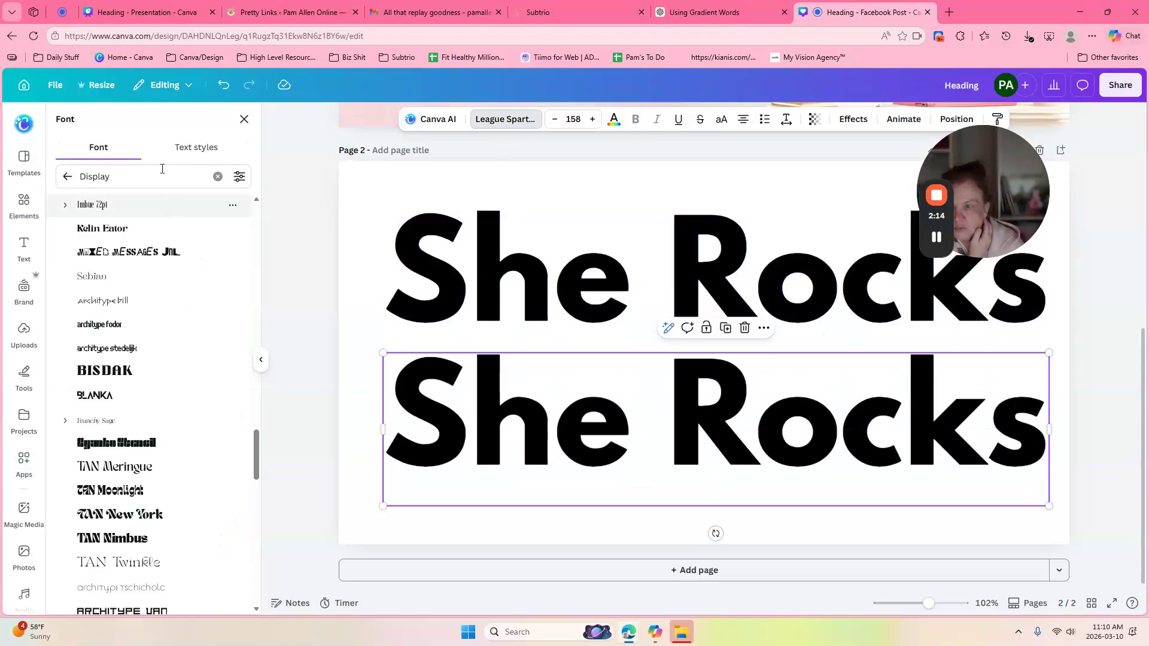
scroll(259, 459, "down", 1)
left_click_drag(257, 456, 253, 258)
left_click(182, 282)
left_click(653, 429)
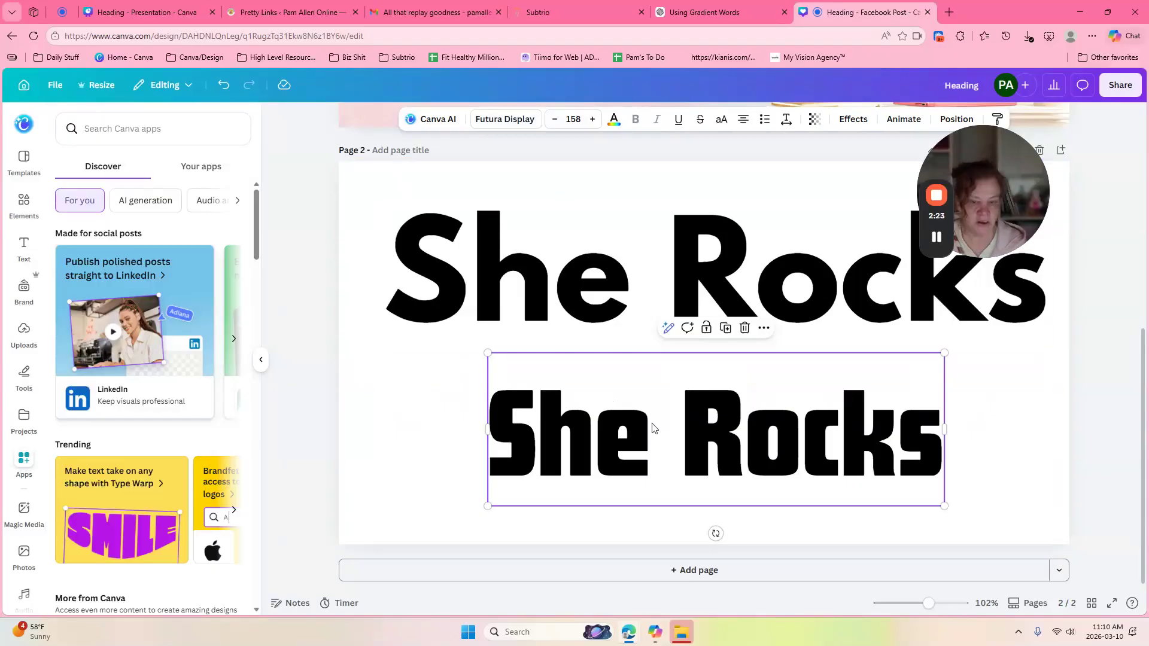
left_click(657, 419)
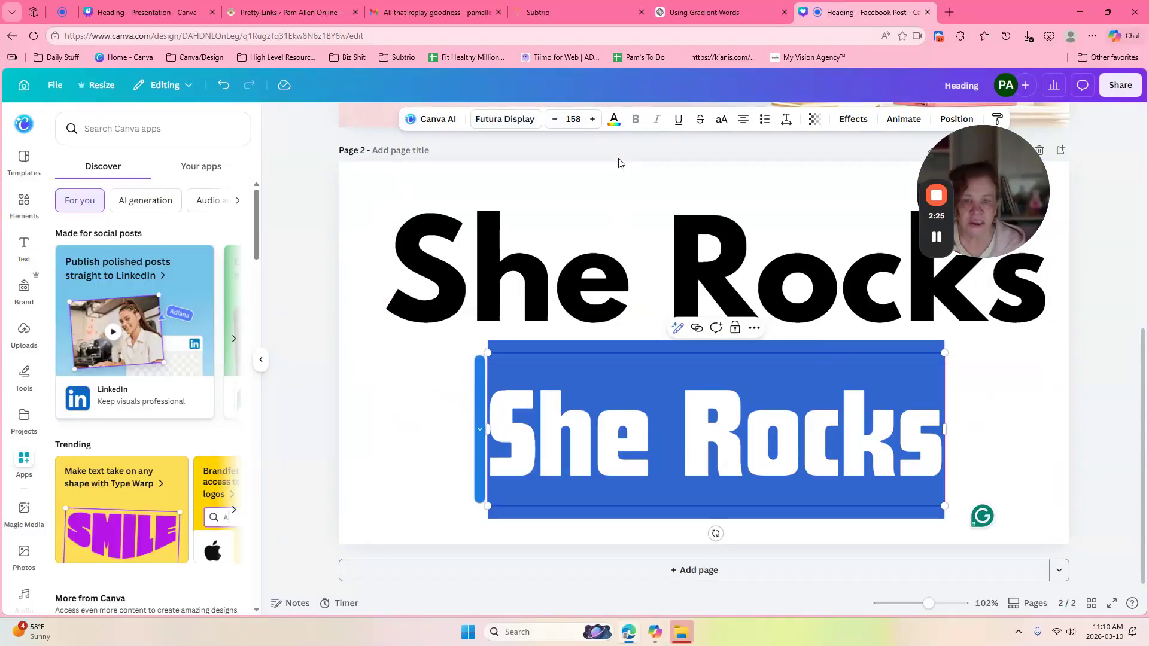
Step: Colour the lower She Rocks copy pastel gray turquoise (#accfc5) from Photo colors
left_click(613, 124)
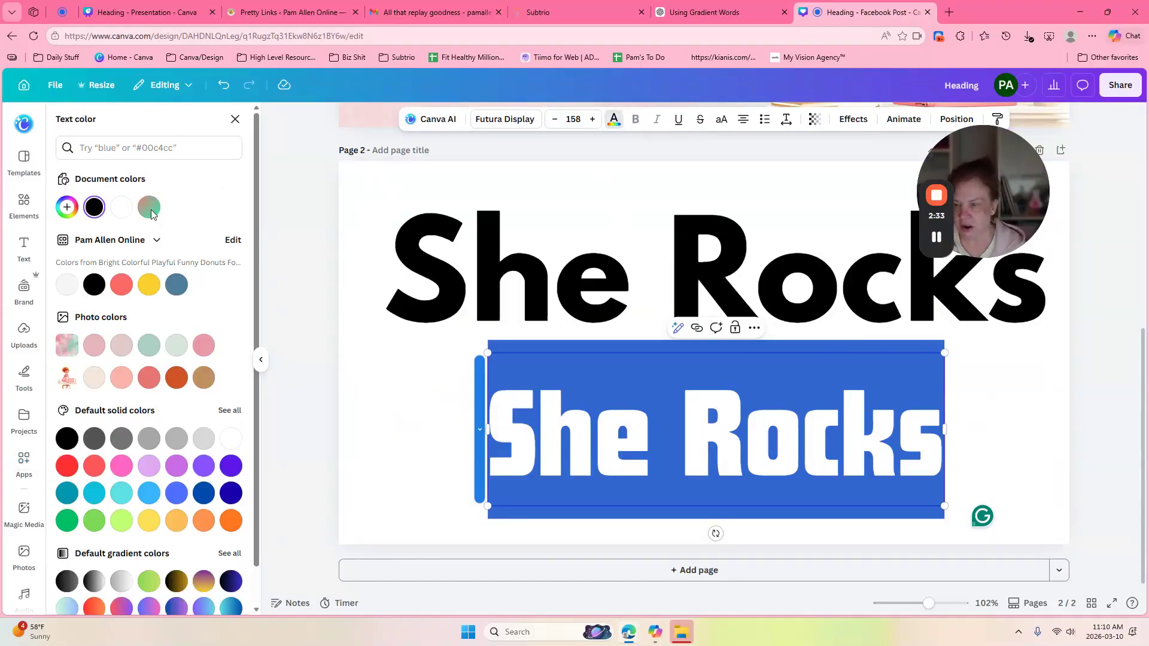
left_click(147, 353)
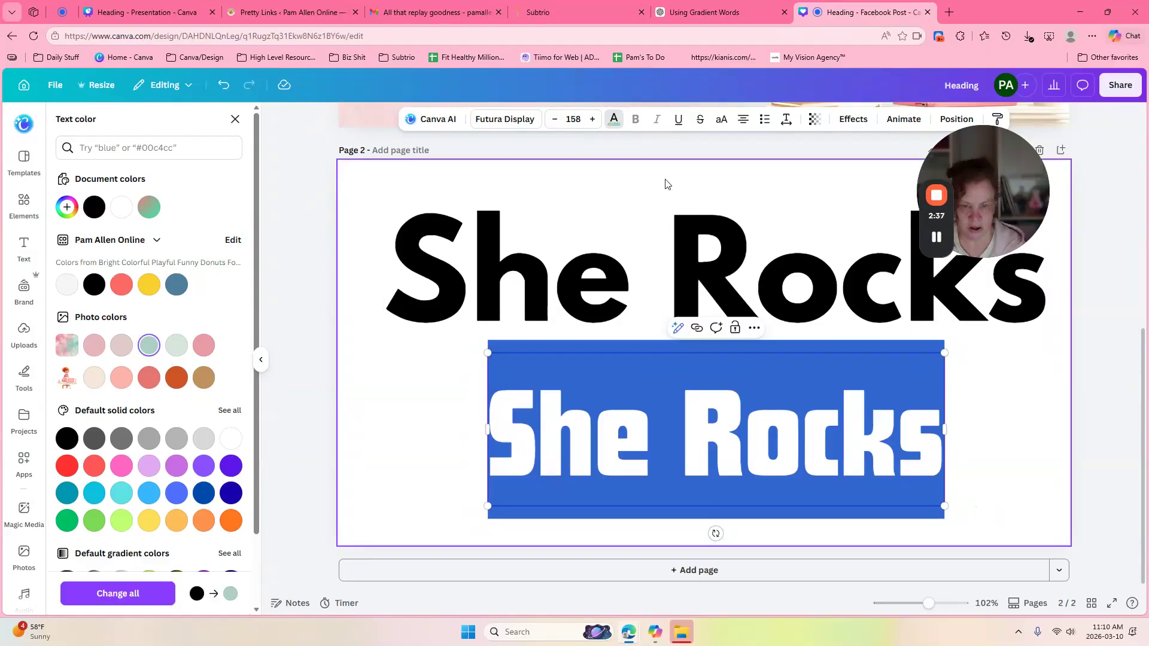
left_click(667, 183)
left_click(896, 463)
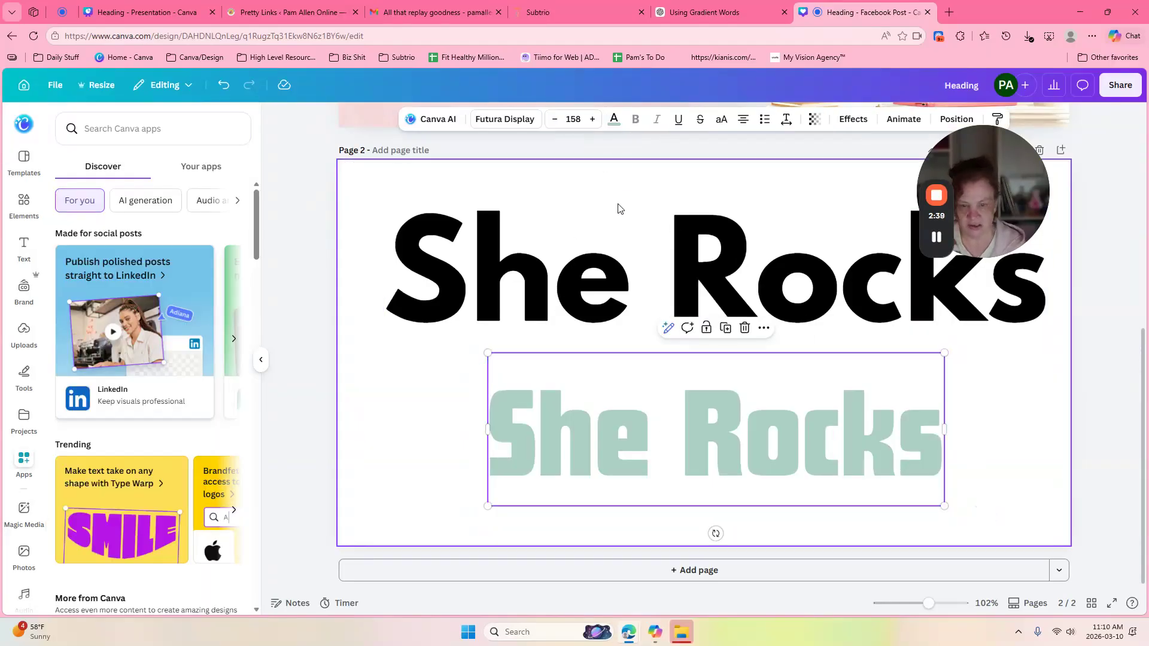
left_click(614, 119)
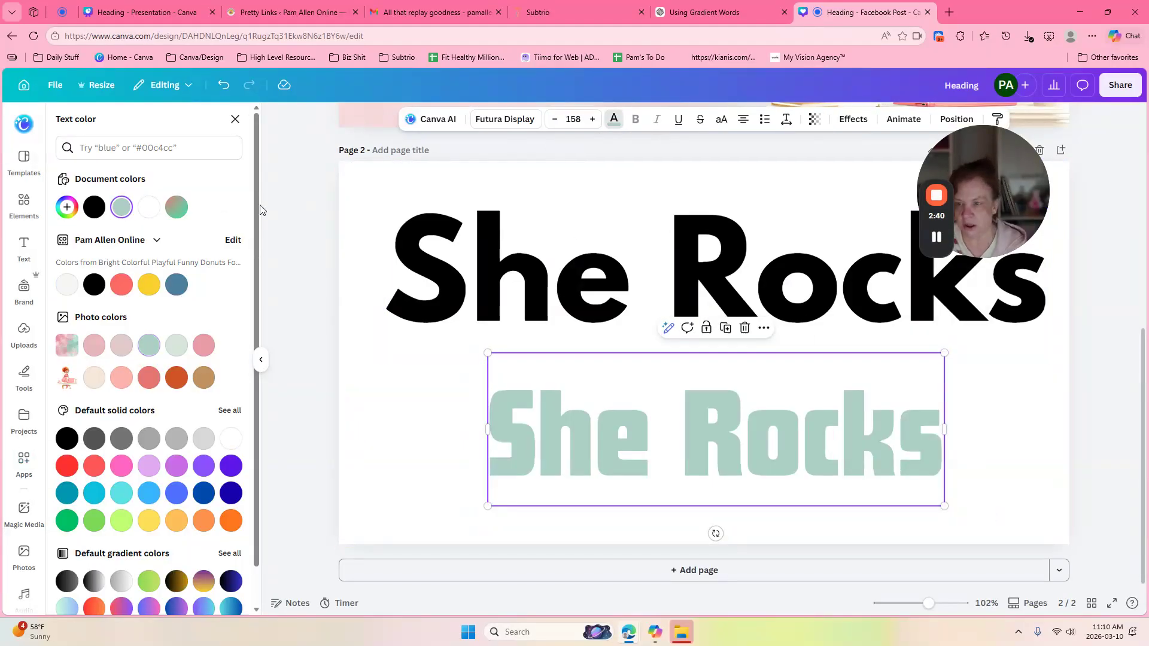
Step: Turn the lower heading's mint fill into a gradient and try each gradient style
left_click(122, 207)
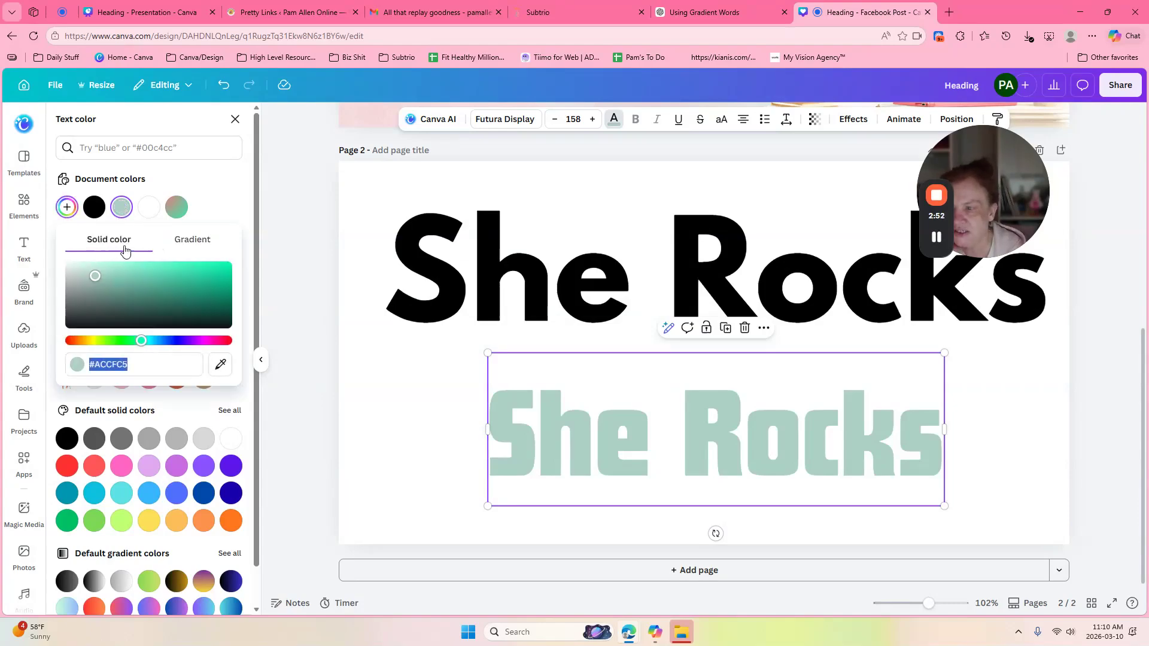
left_click(193, 240)
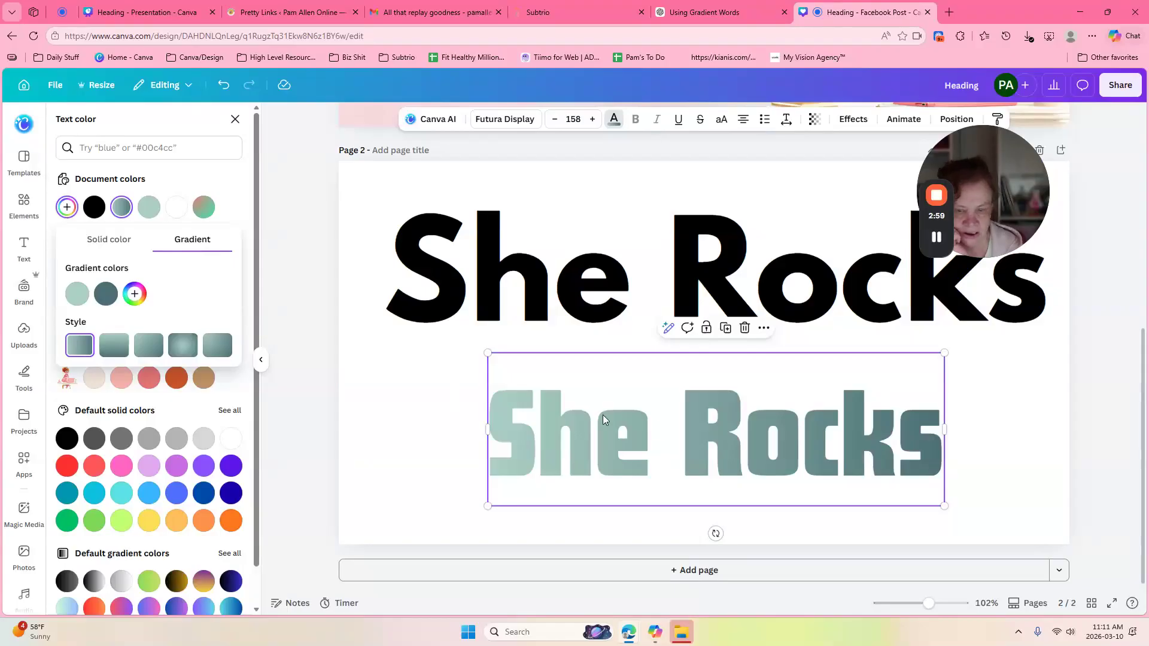
left_click(117, 346)
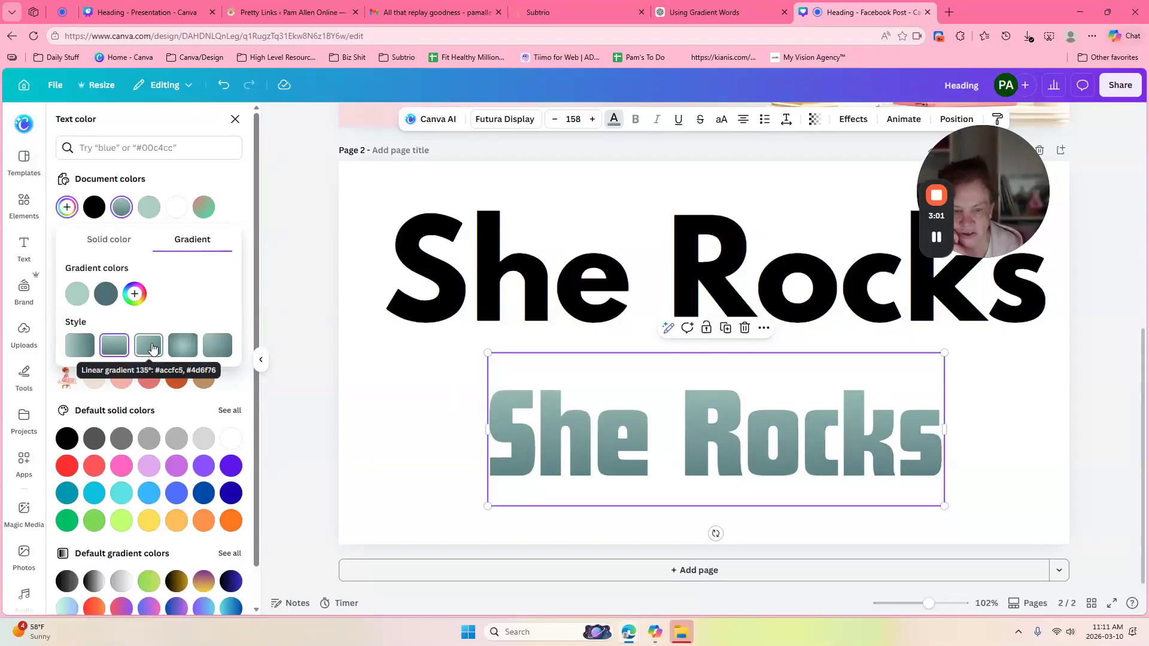
left_click(150, 346)
left_click(180, 349)
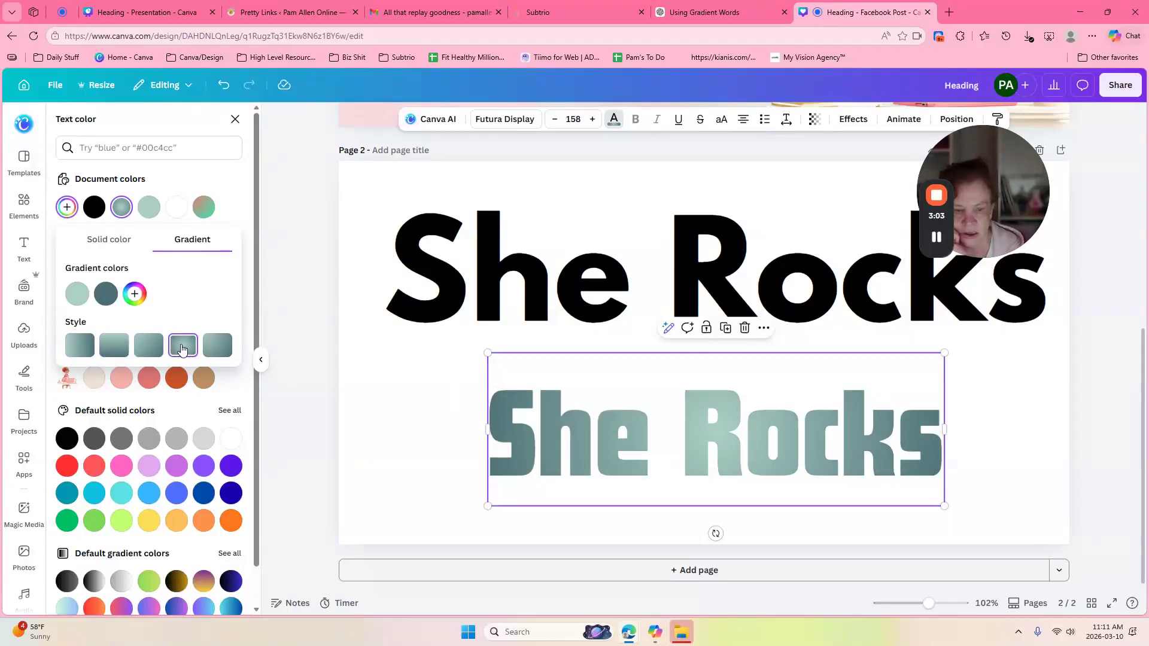
left_click(216, 347)
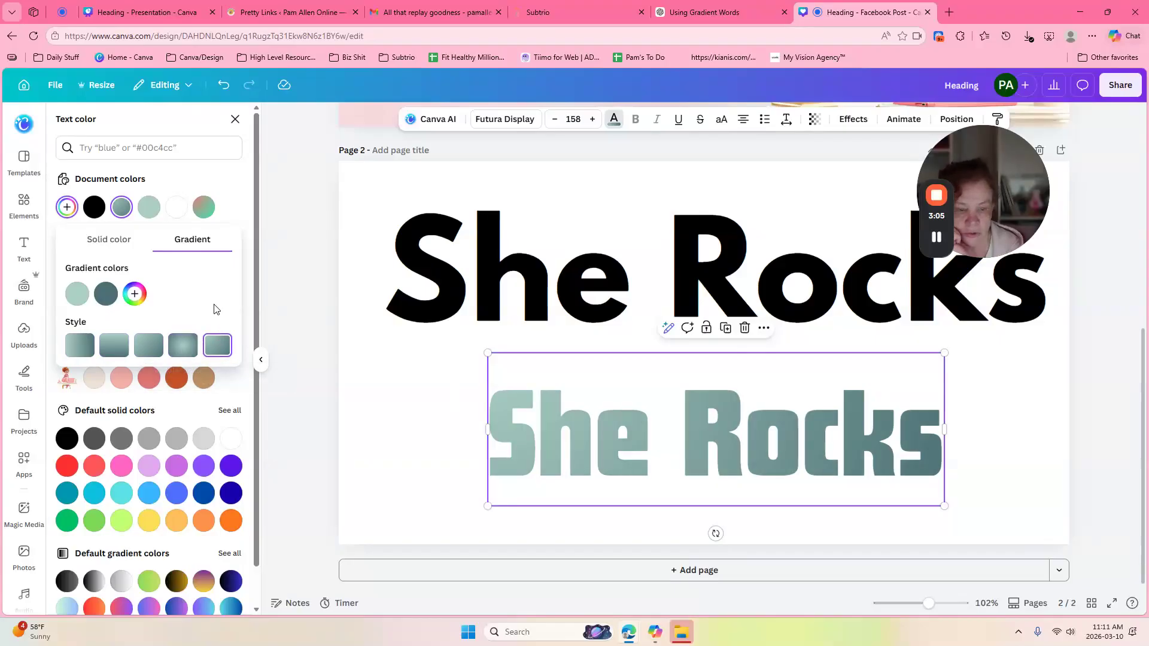
Step: Add a third gradient stop coloured pale pink #E8ABE8
left_click(140, 295)
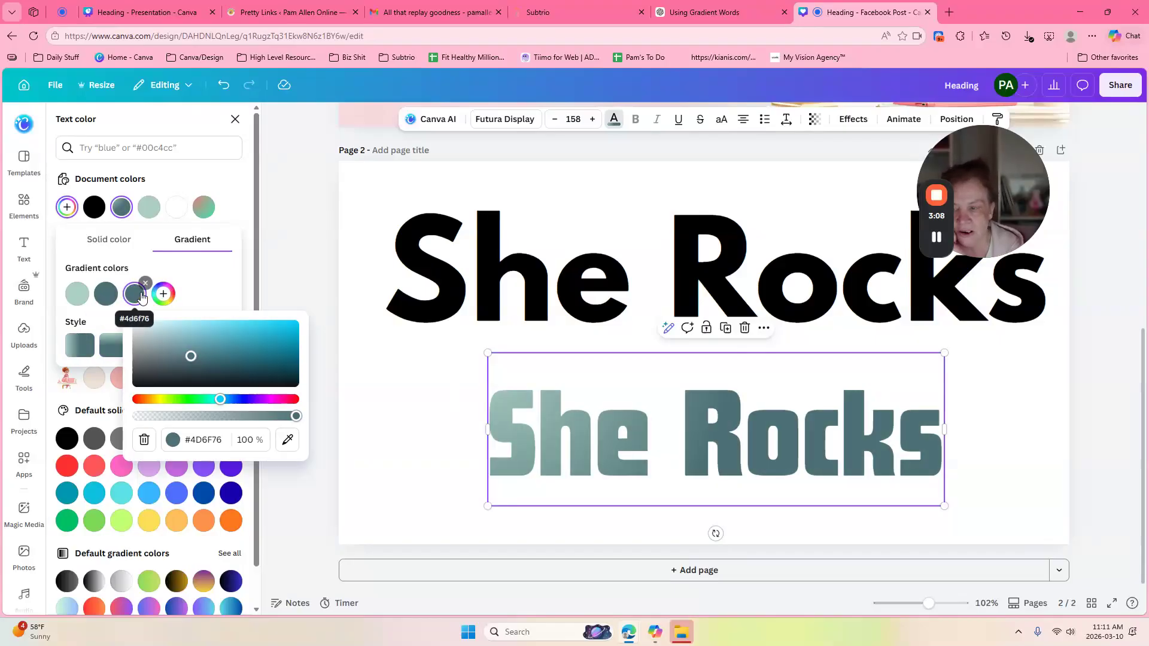
left_click(270, 400)
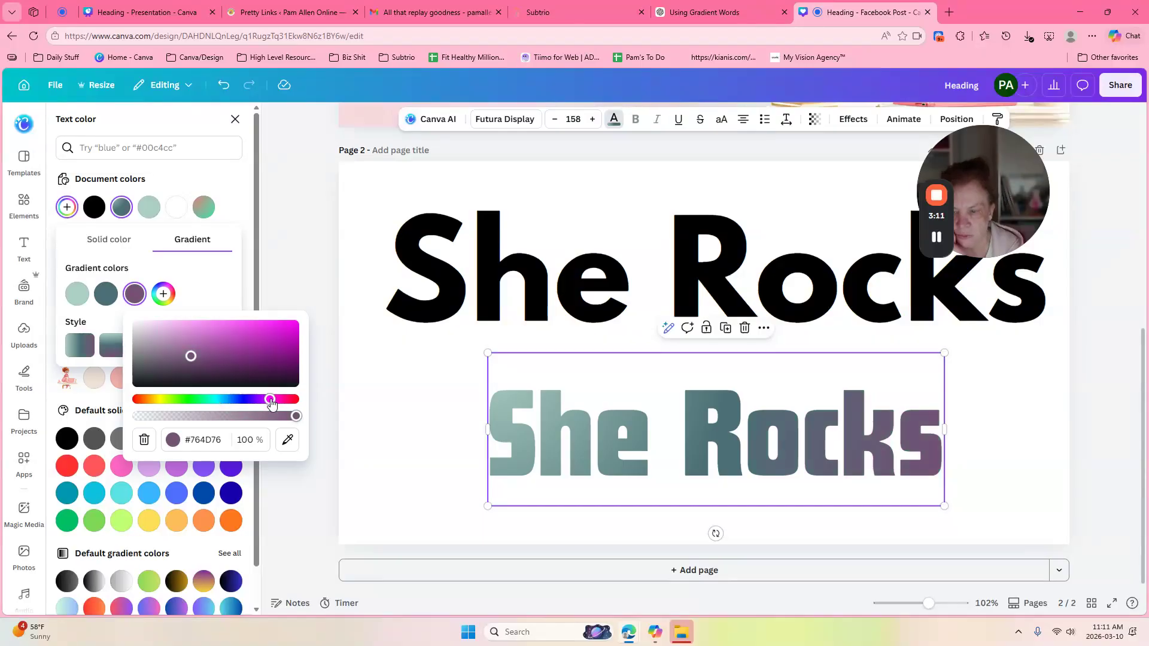
left_click(236, 328)
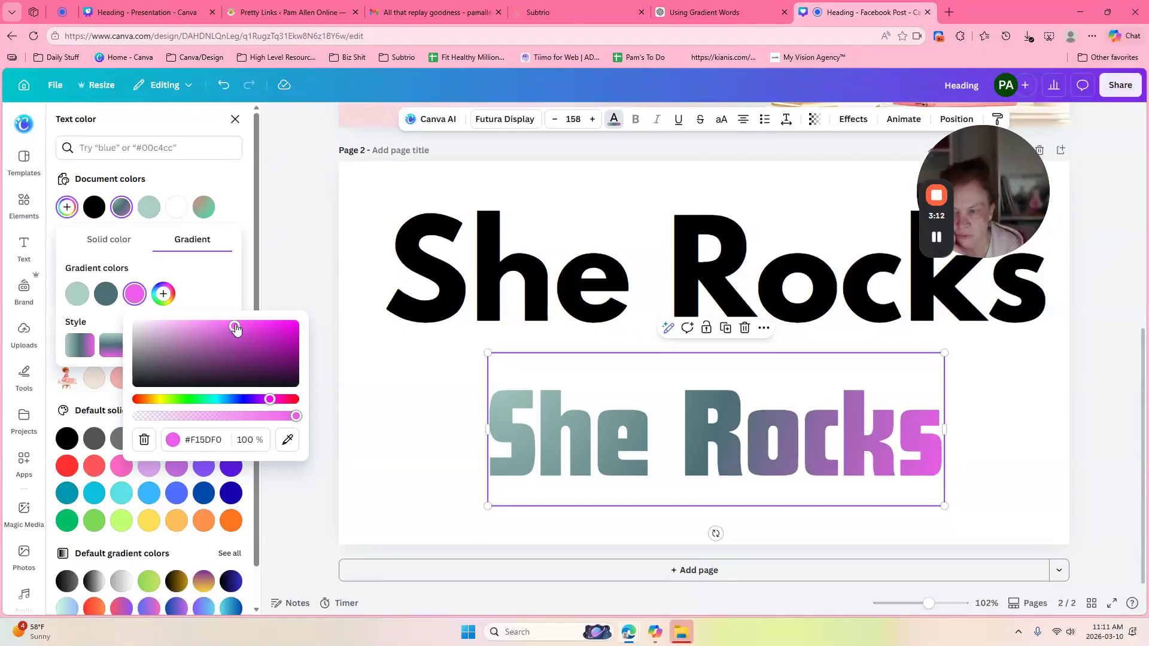
left_click(177, 330)
left_click(209, 278)
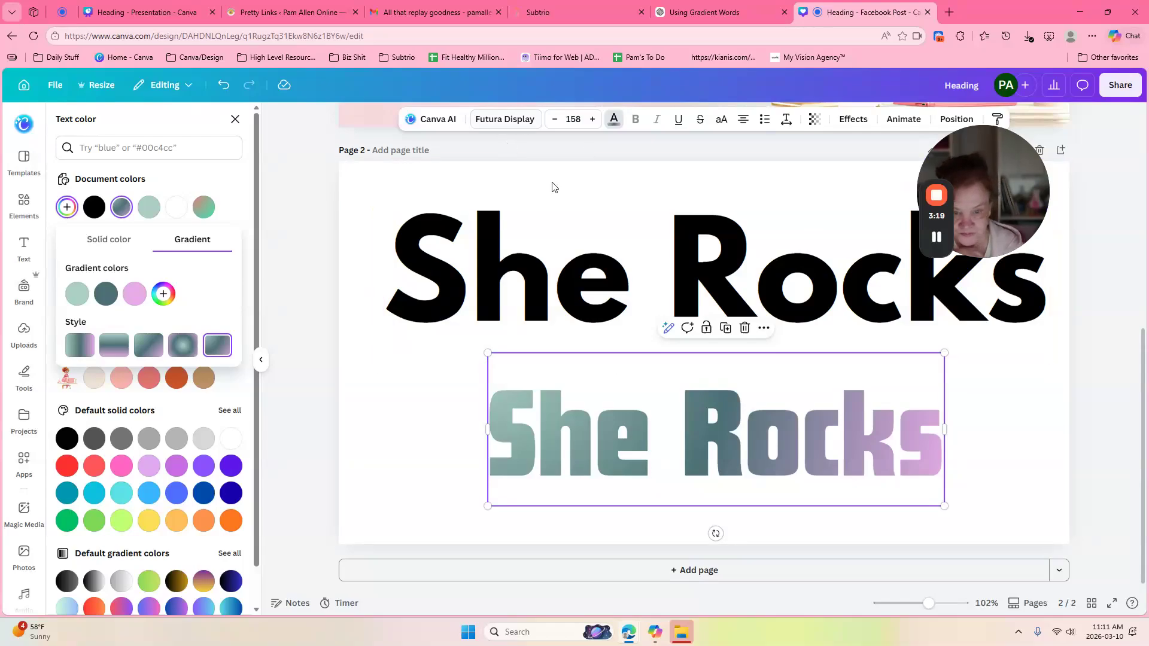
Step: Colour the S of the black She Rocks heading light red
left_click(537, 263)
left_click(537, 263)
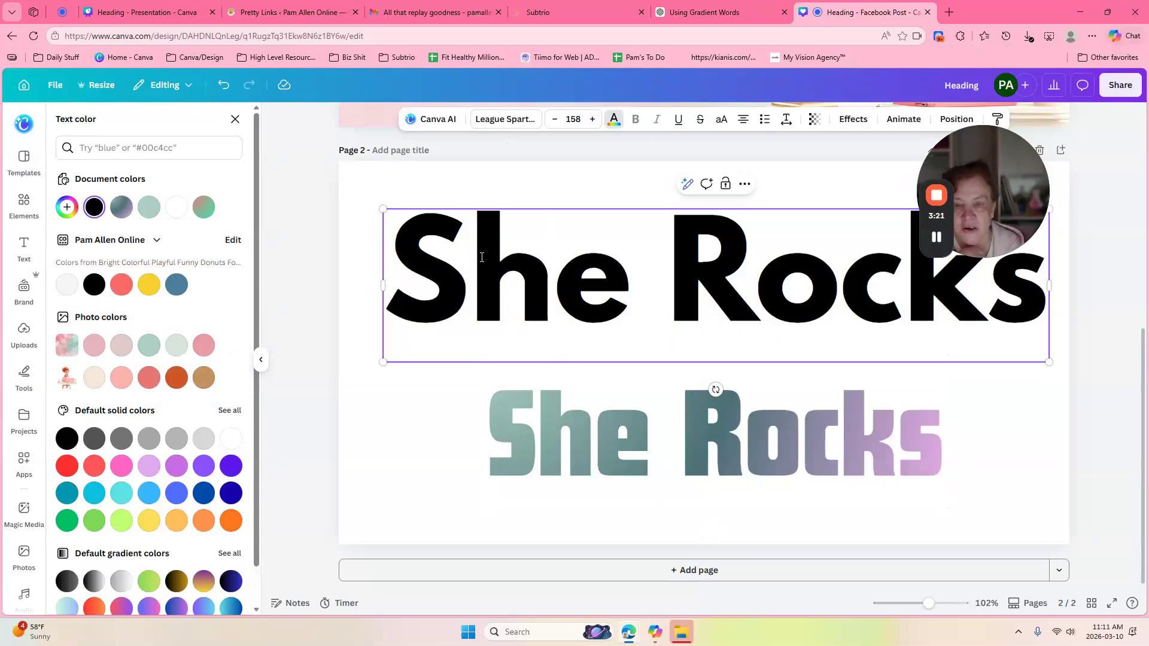
left_click_drag(469, 258, 403, 247)
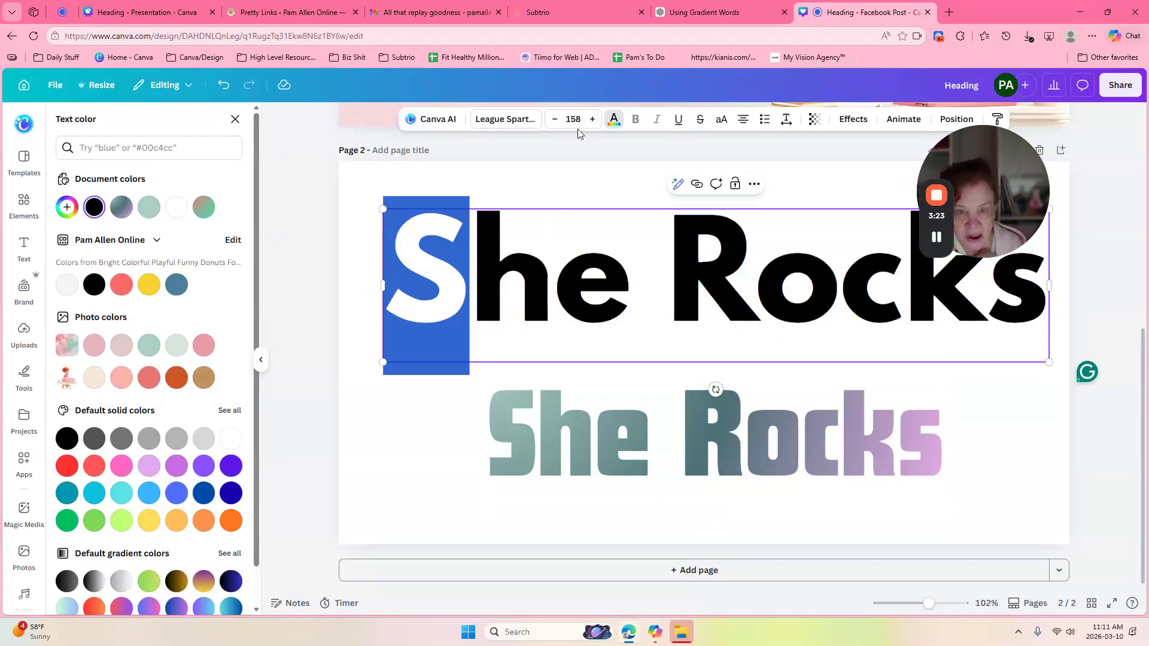
left_click(614, 119)
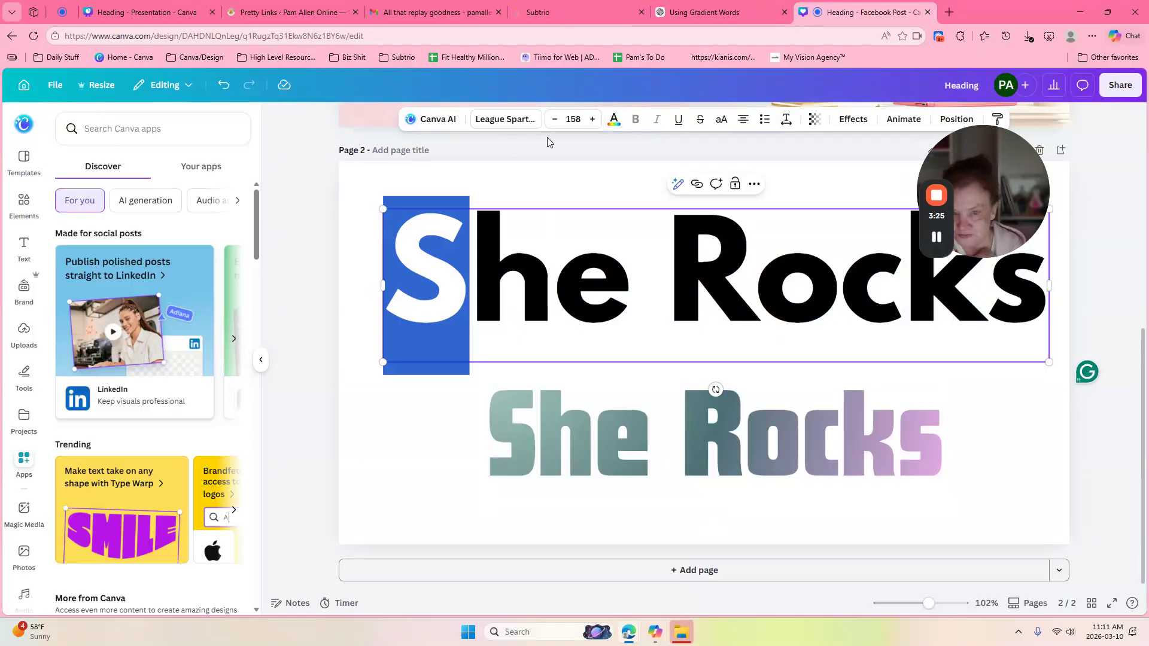
left_click(613, 120)
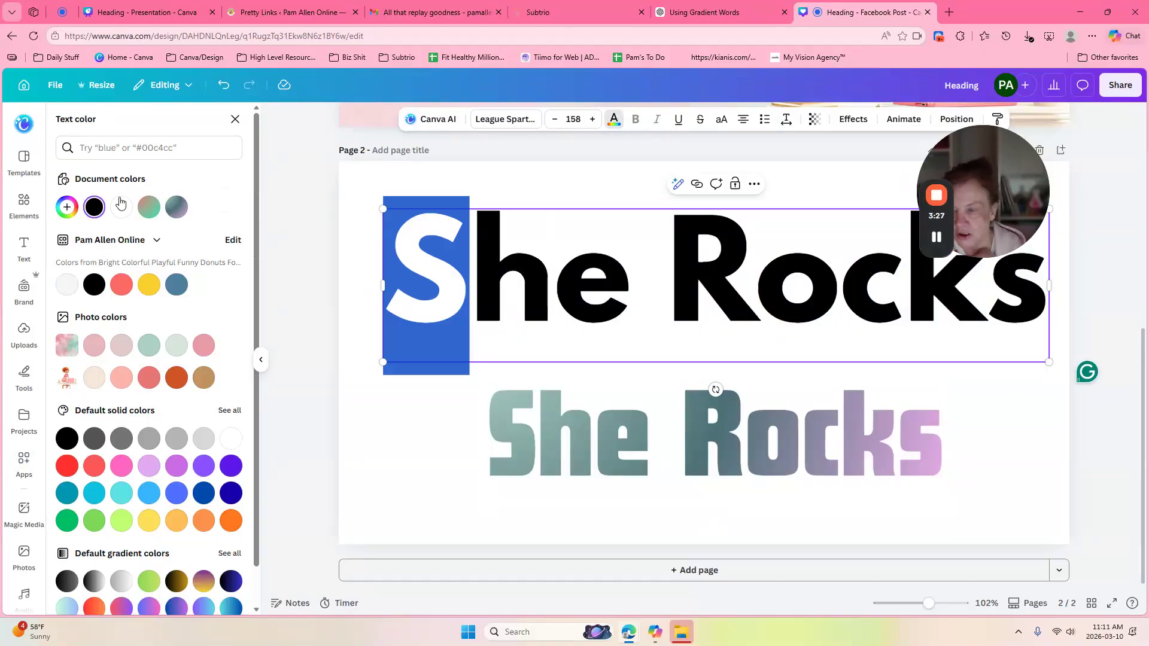
left_click(89, 353)
left_click(492, 243)
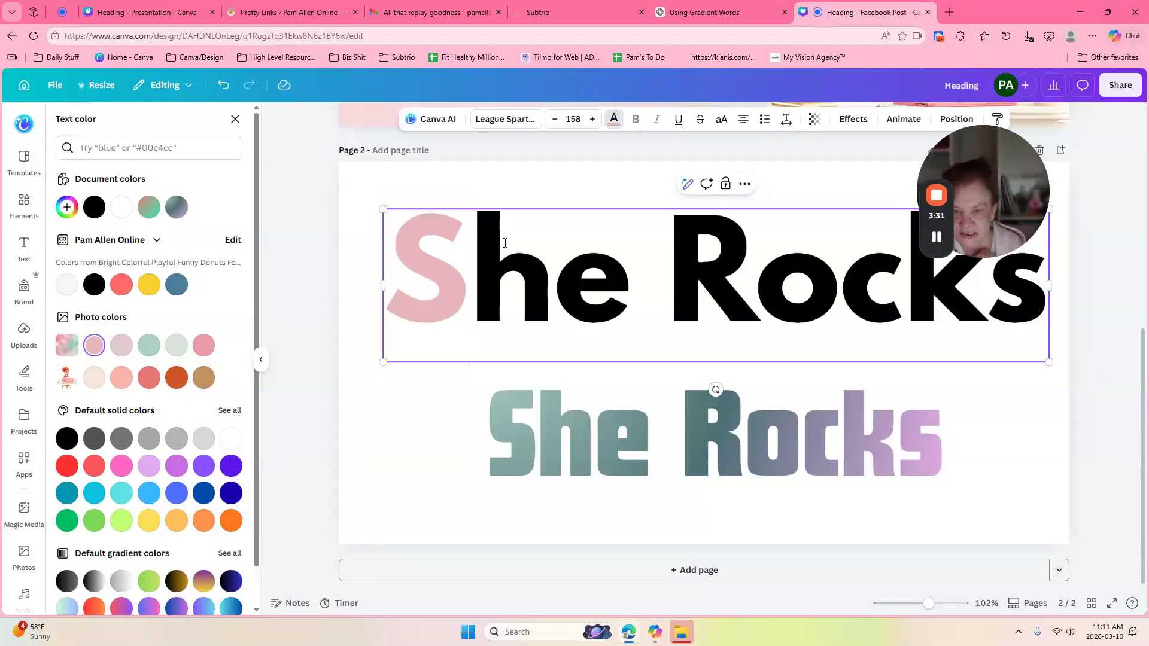
Step: Colour the h of the heading pastel gray turquoise (mint)
left_click_drag(492, 243, 554, 245)
left_click(613, 119)
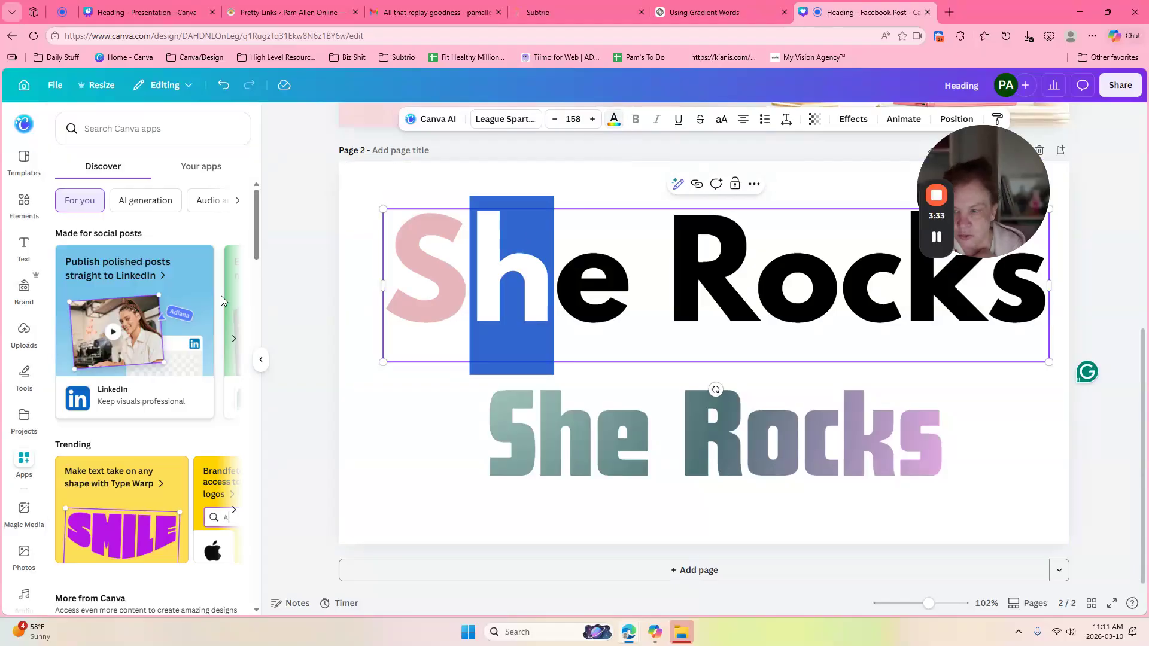
left_click(613, 119)
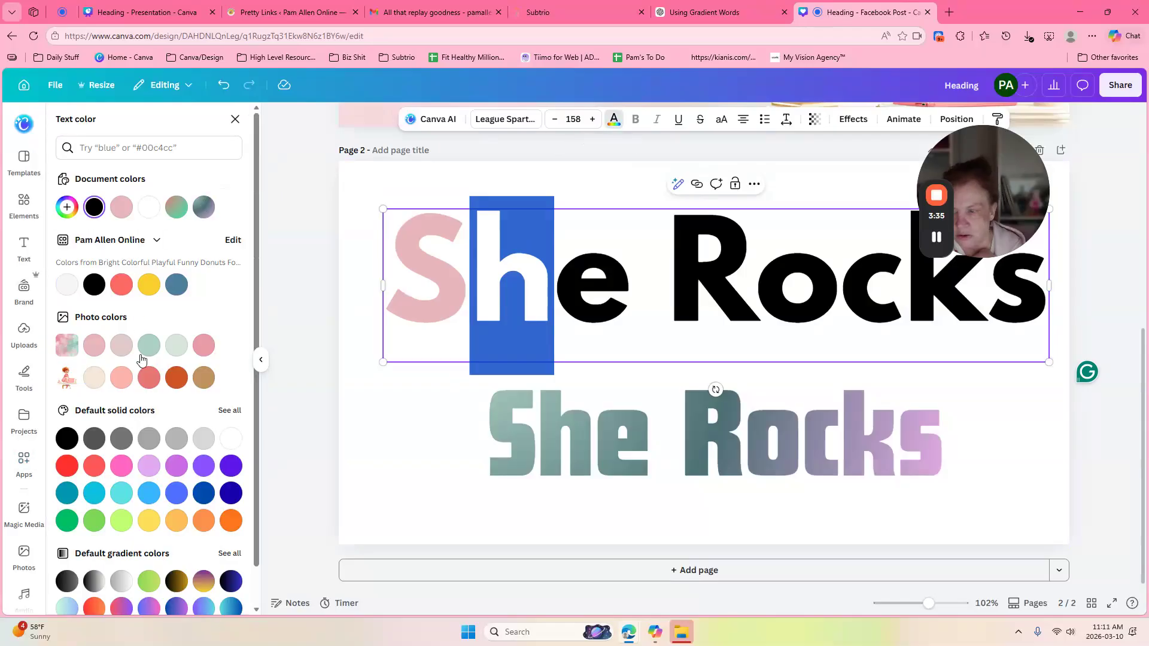
left_click(149, 345)
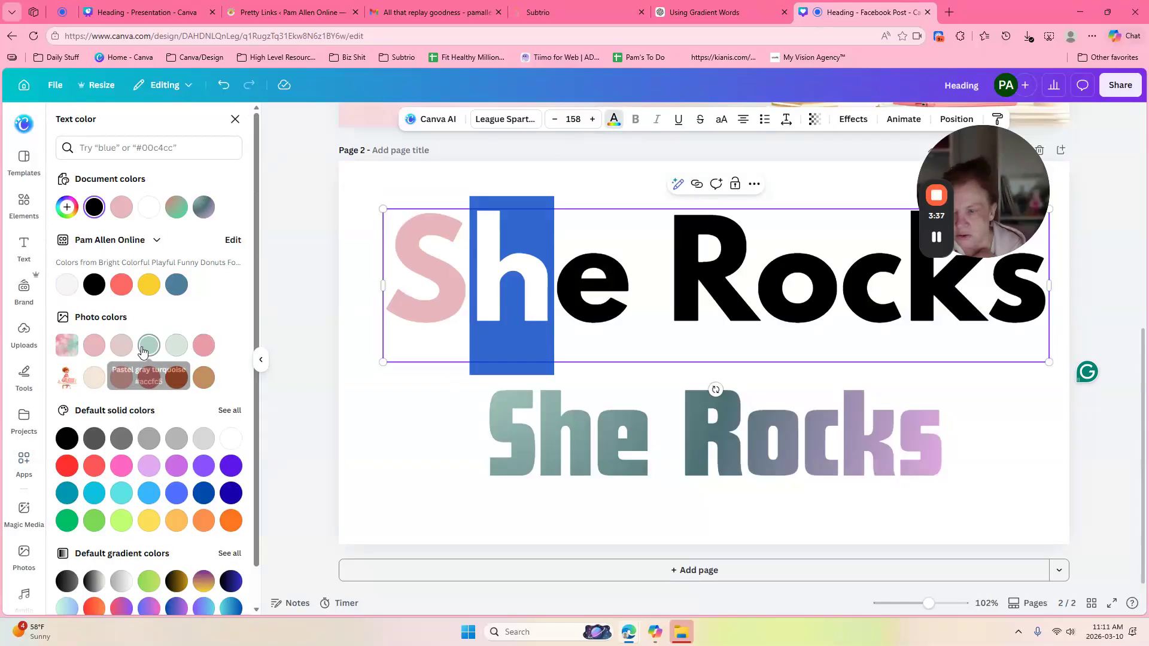
left_click(598, 250)
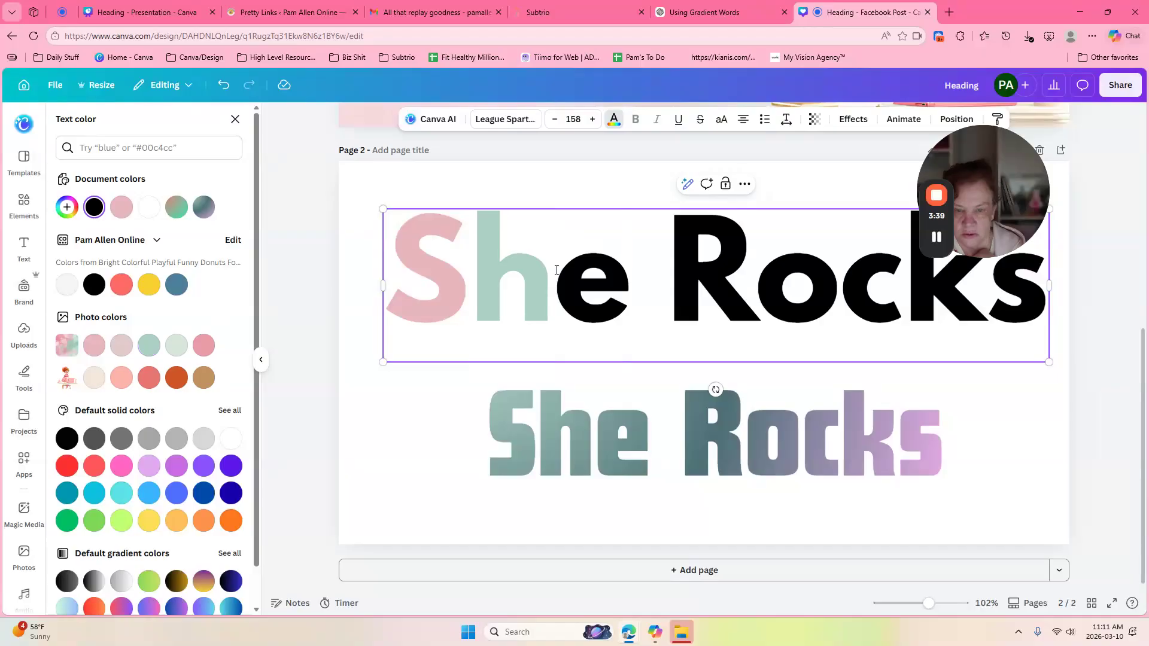
Step: Colour the e of the heading gray orange (tan)
left_click_drag(556, 269, 630, 269)
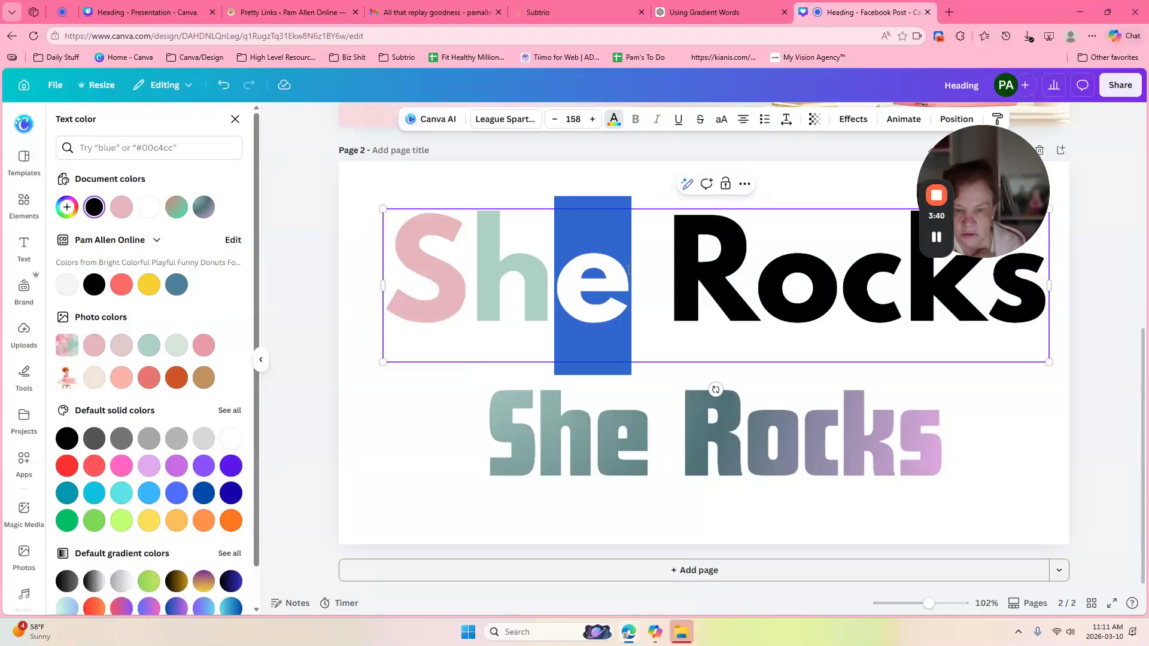
left_click(613, 118)
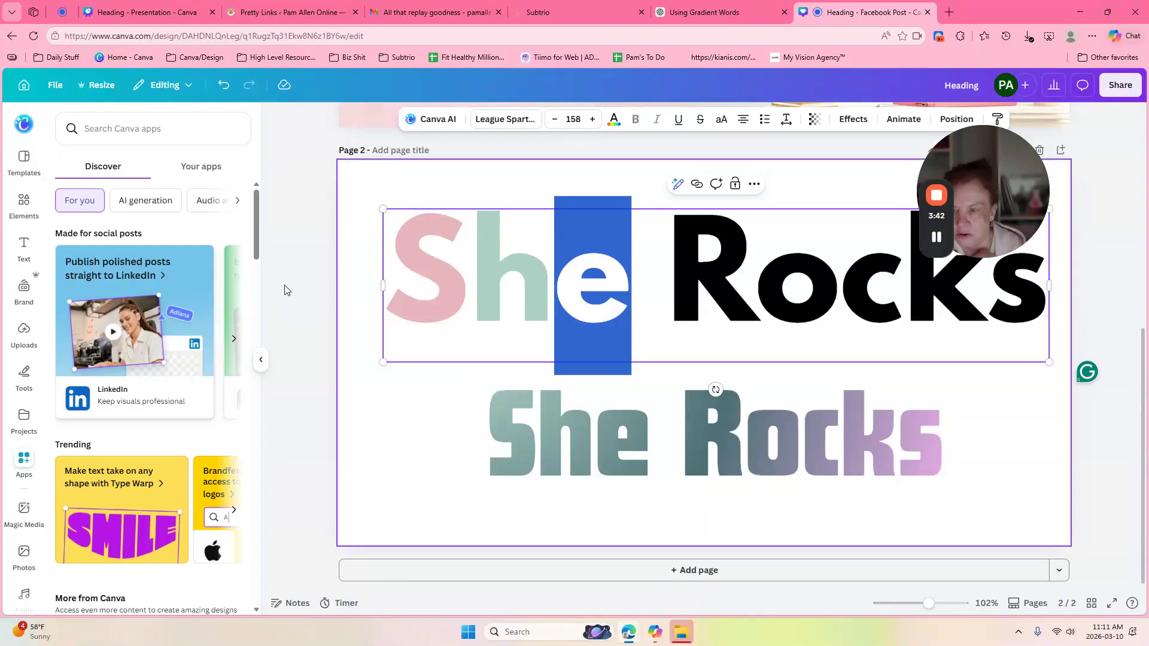
left_click(614, 119)
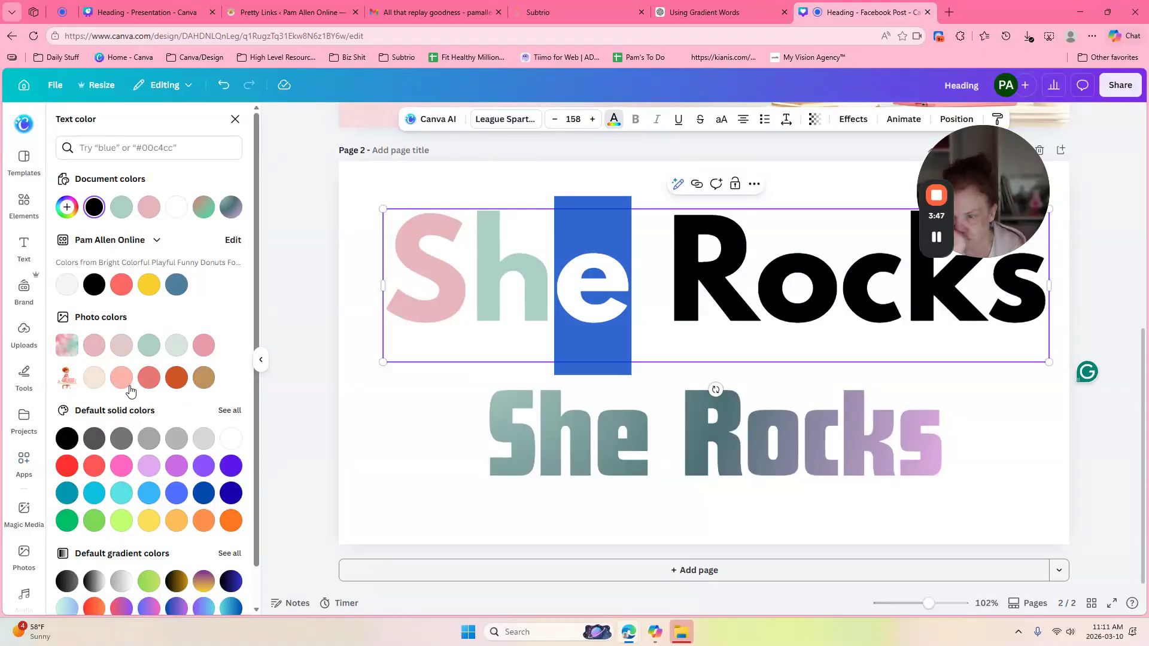
left_click(204, 378)
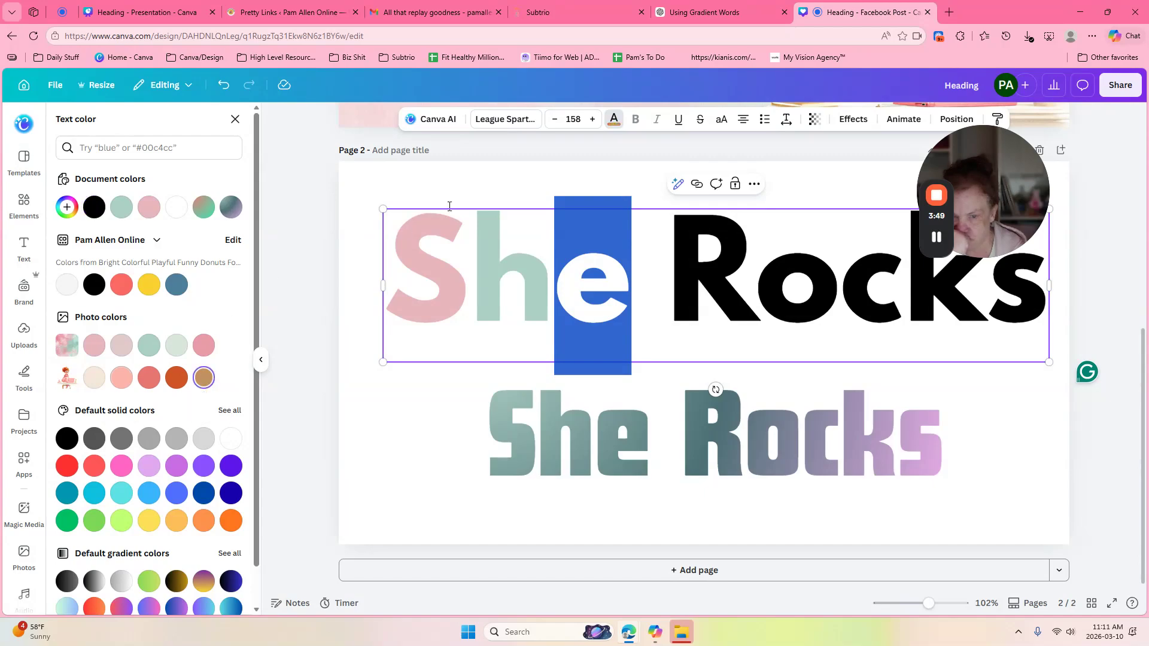
left_click(538, 185)
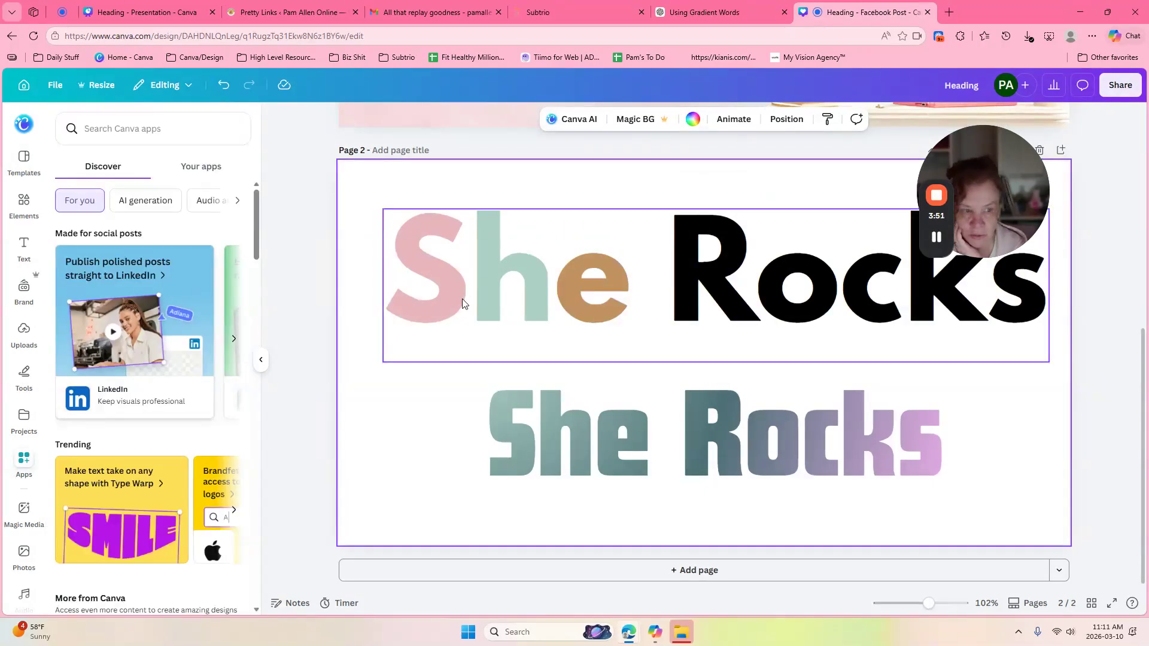
left_click(428, 292)
Step: Select the S again and turn its light red colour into a gradient fill
left_click(443, 255)
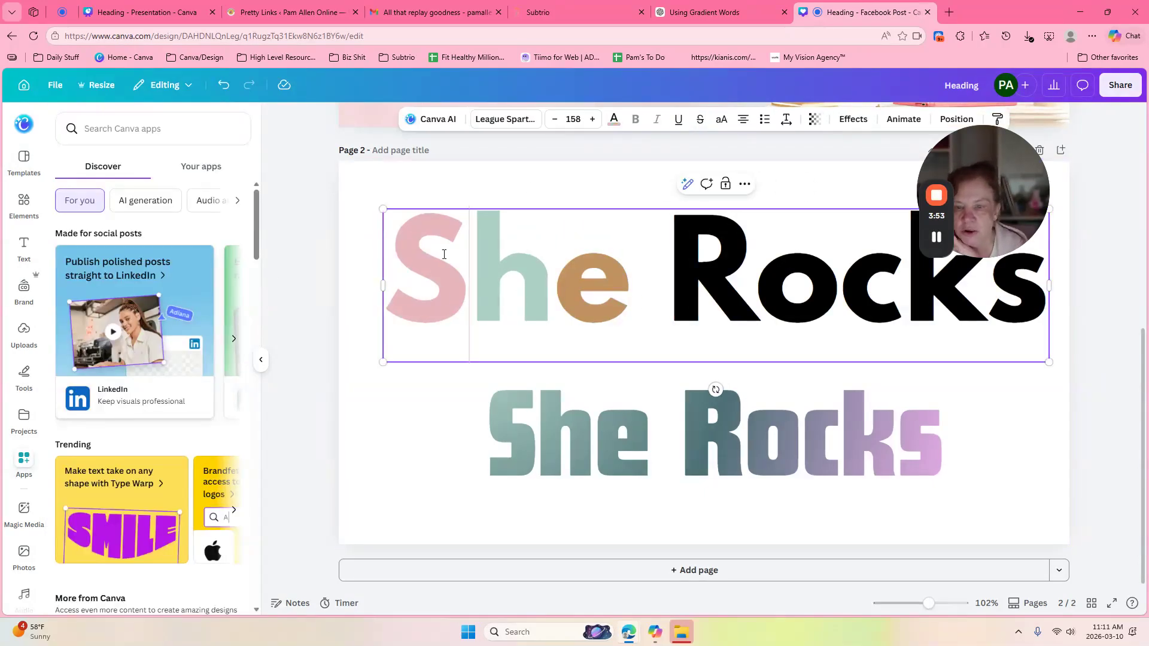
left_click_drag(462, 255, 388, 258)
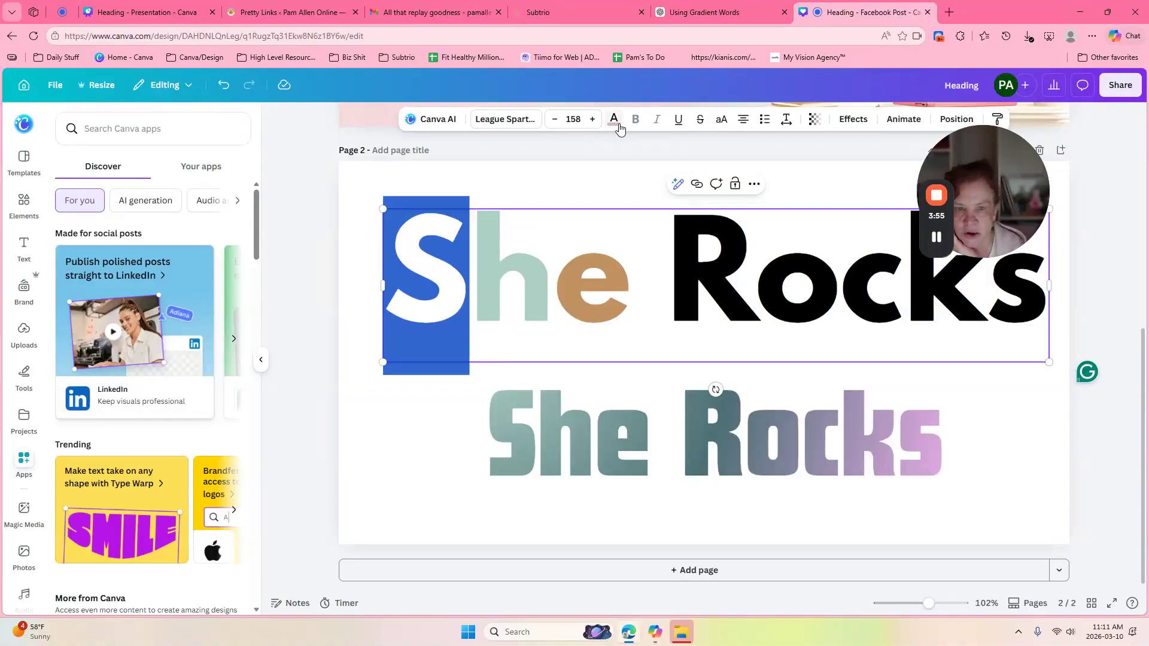
left_click(614, 119)
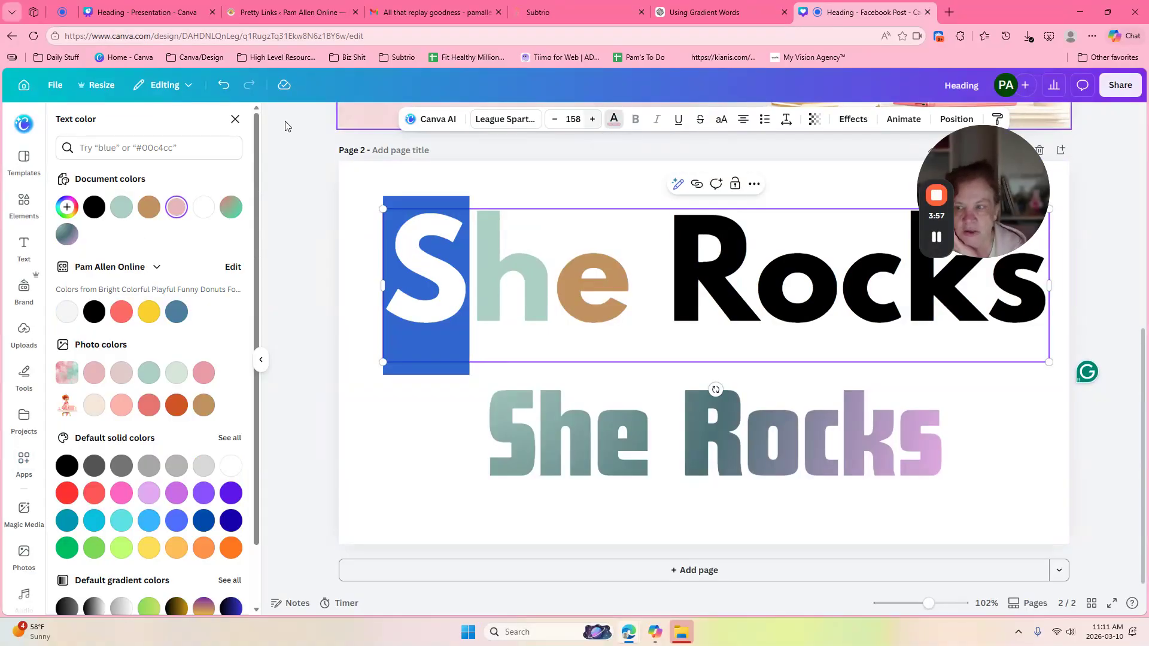
left_click(176, 208)
left_click(176, 209)
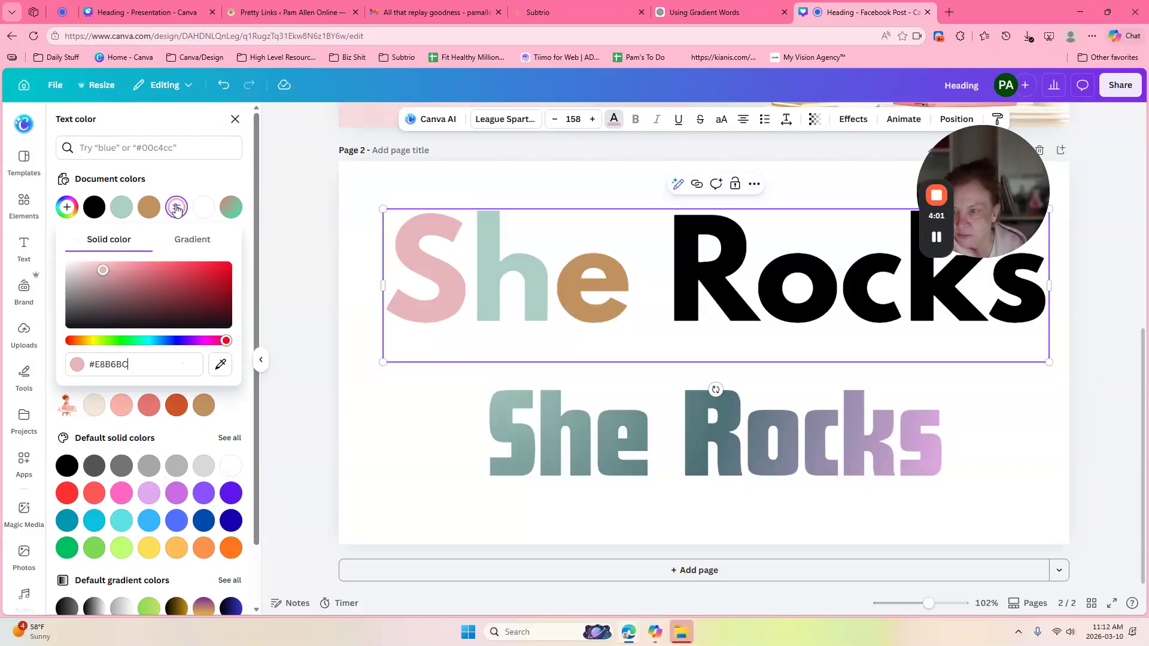
left_click(197, 240)
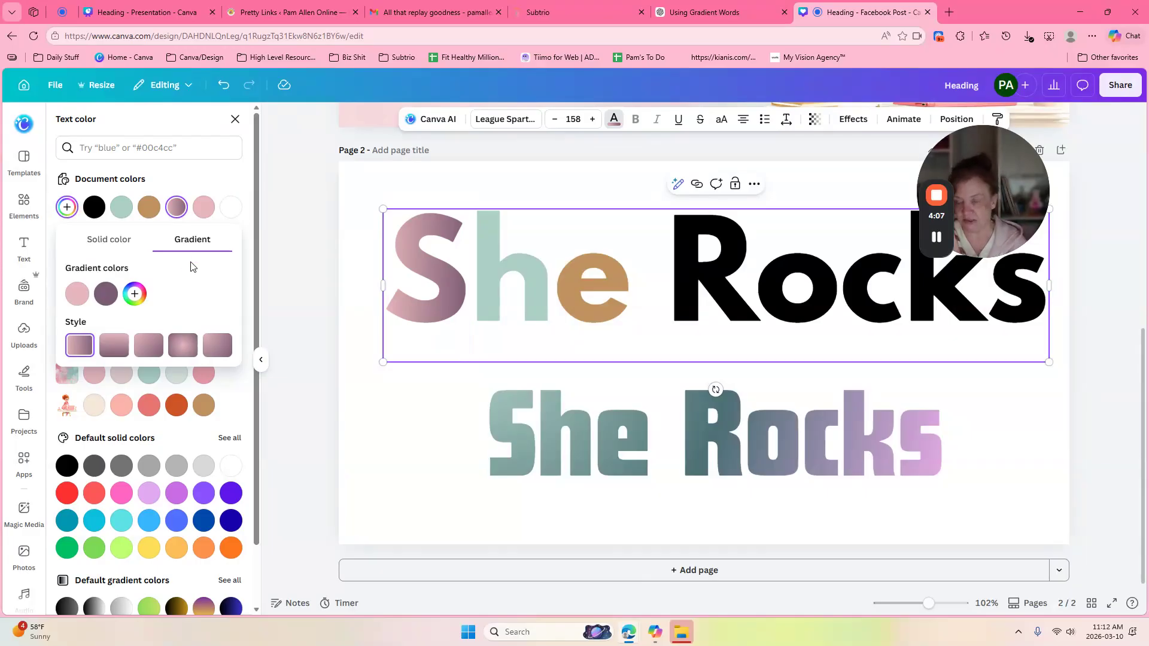
Step: Add a gradient stop sampled from the lower She's teal and remove the purple middle stop
left_click(134, 294)
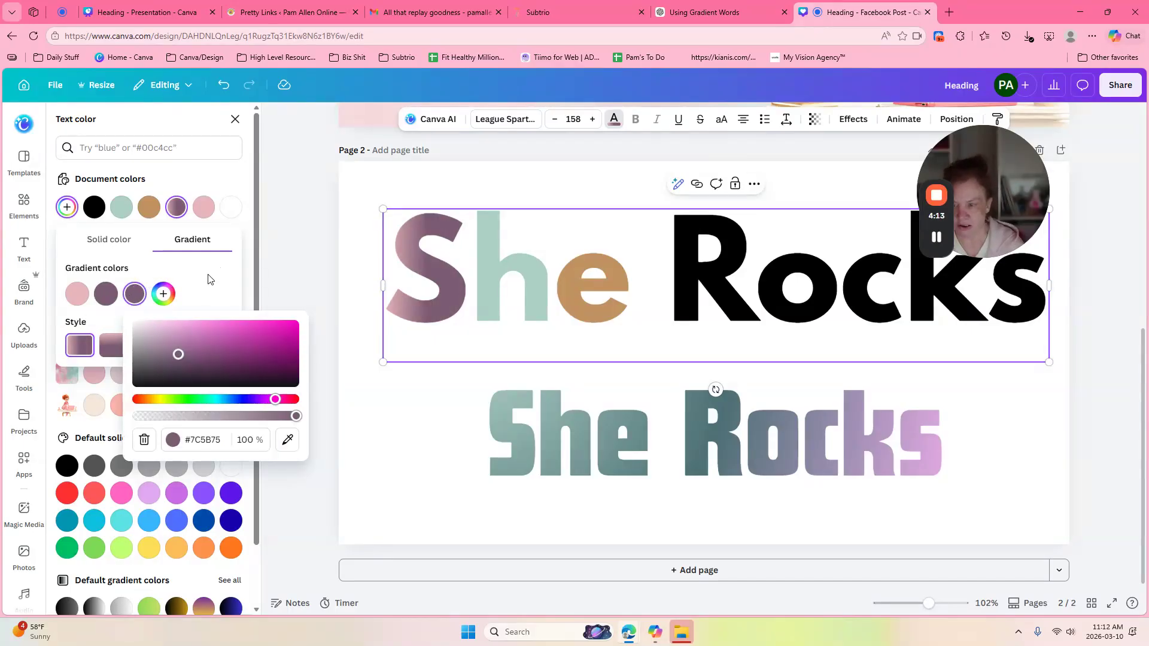
left_click(288, 442)
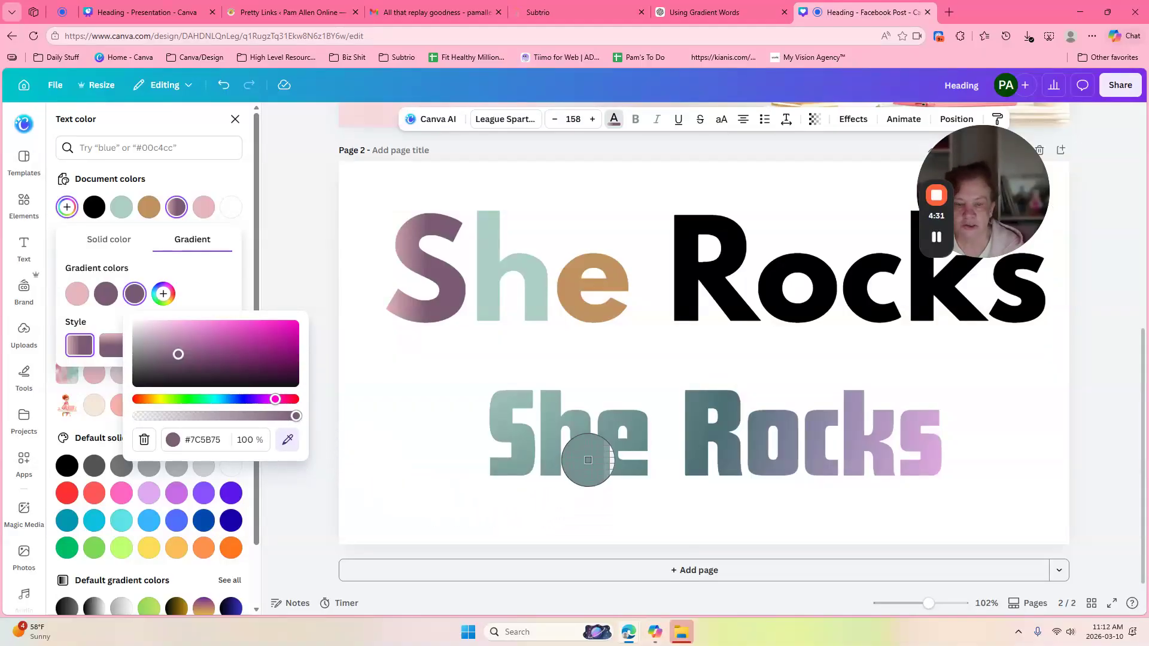
left_click(613, 421)
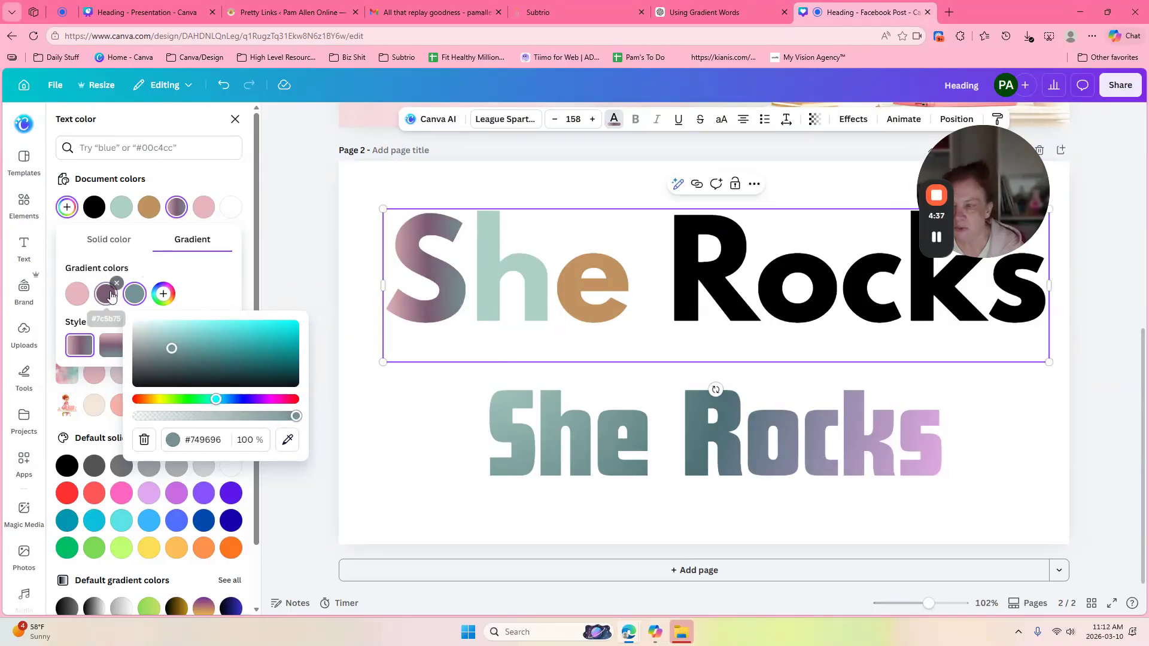
left_click(106, 271)
left_click(117, 283)
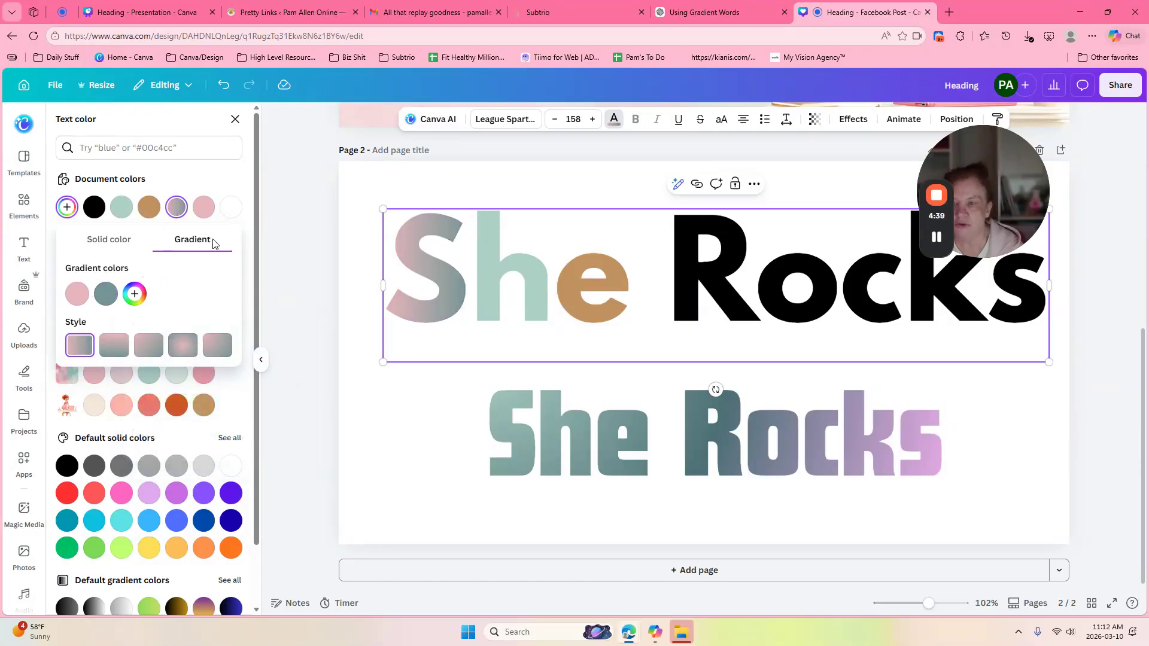
left_click(477, 250)
left_click(552, 270)
Step: Select the h, eyedrop the pink onto it, and switch its fill to a gradient
key("shift+Left")
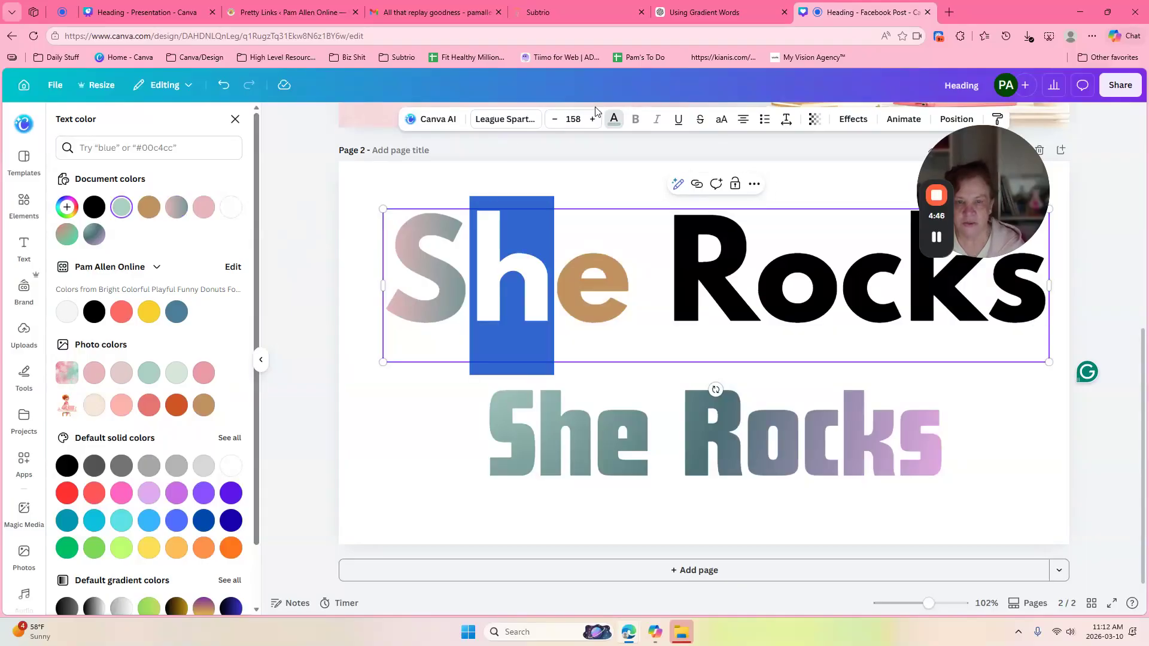
left_click(615, 121)
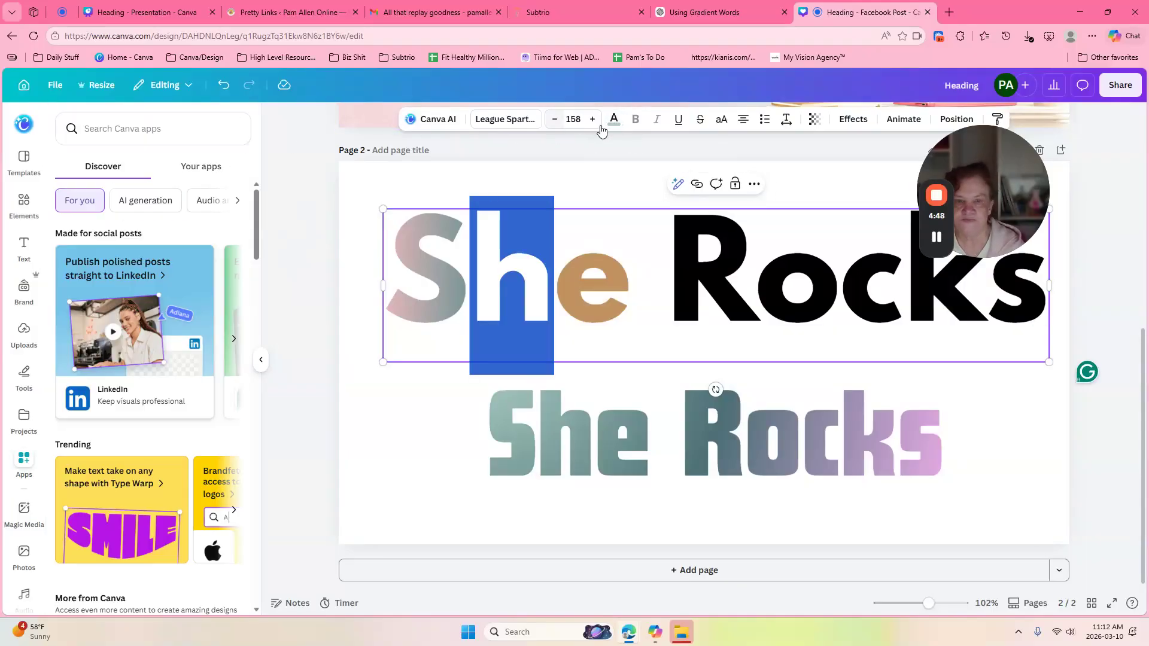
left_click(615, 120)
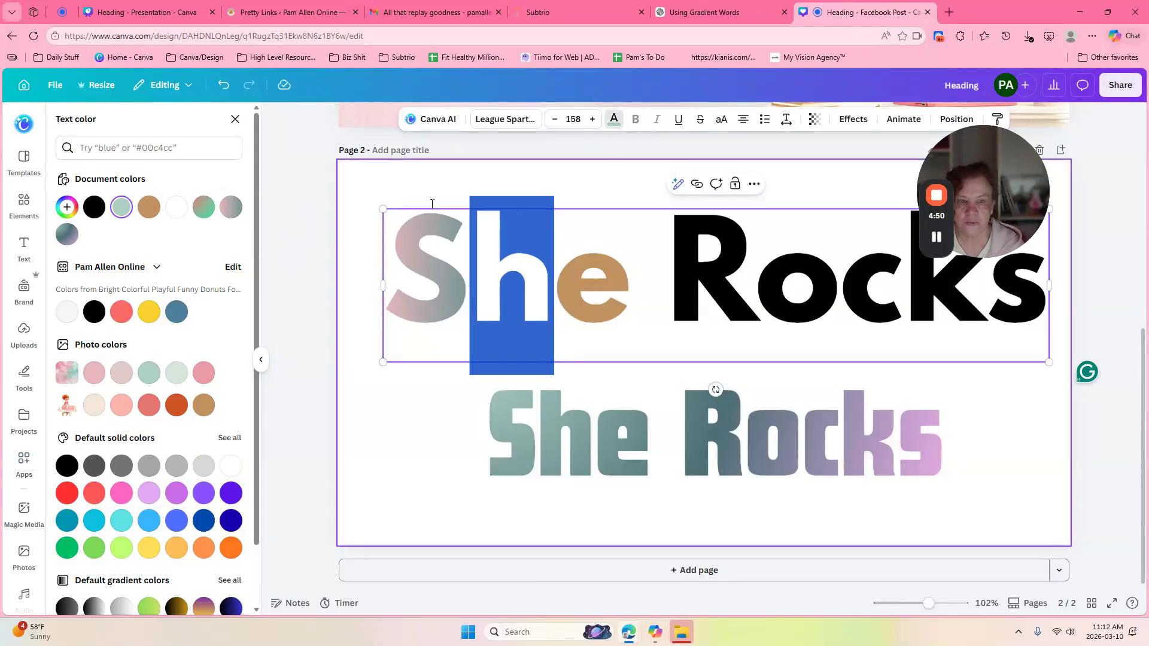
left_click(122, 208)
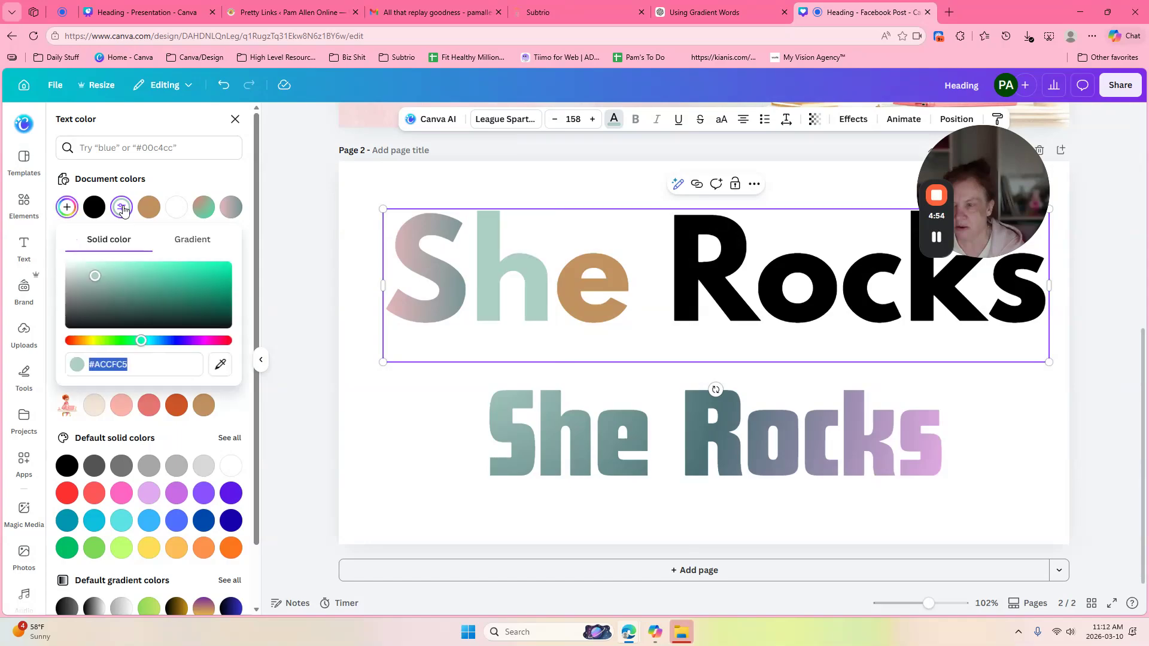
left_click(220, 368)
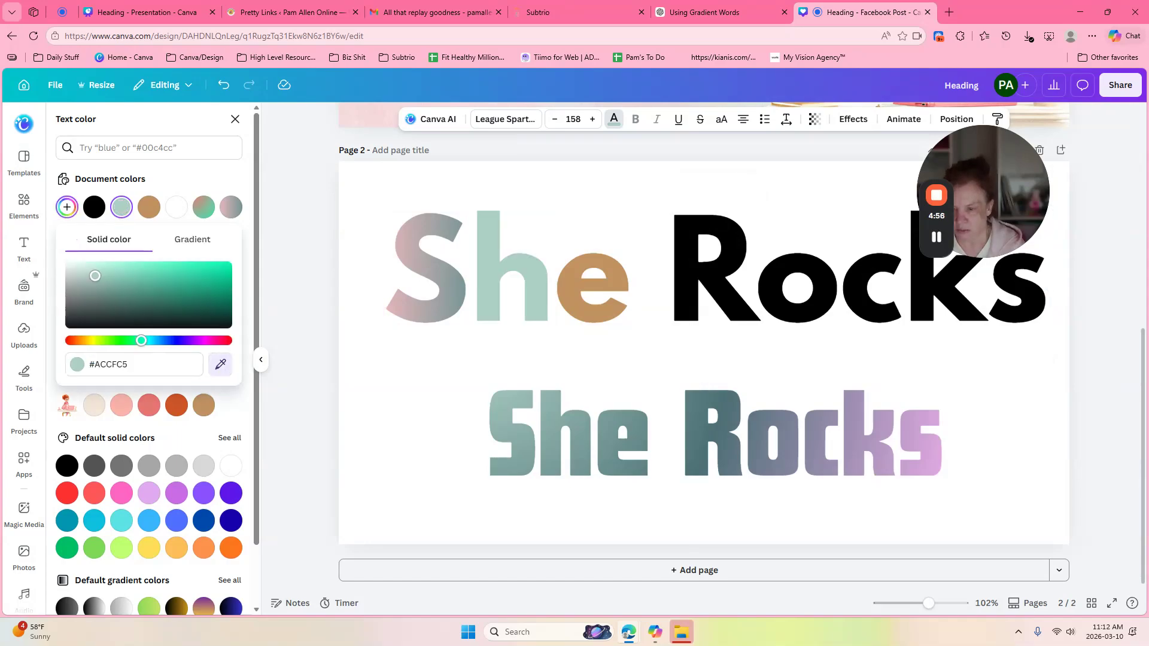
left_click(120, 406)
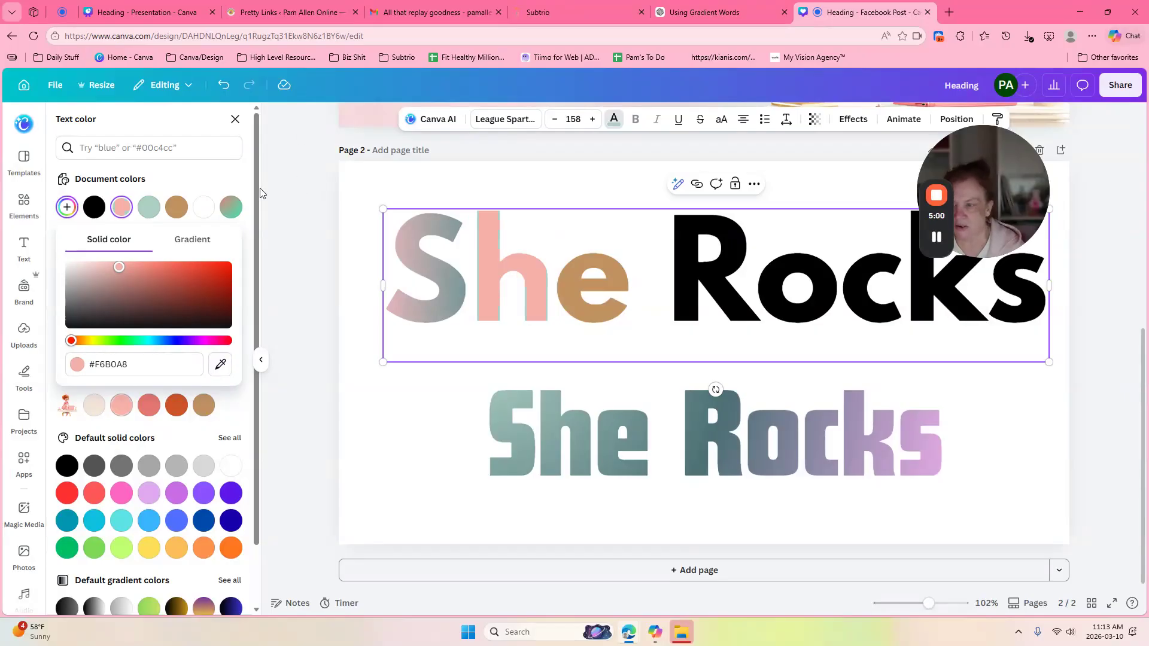
left_click(204, 241)
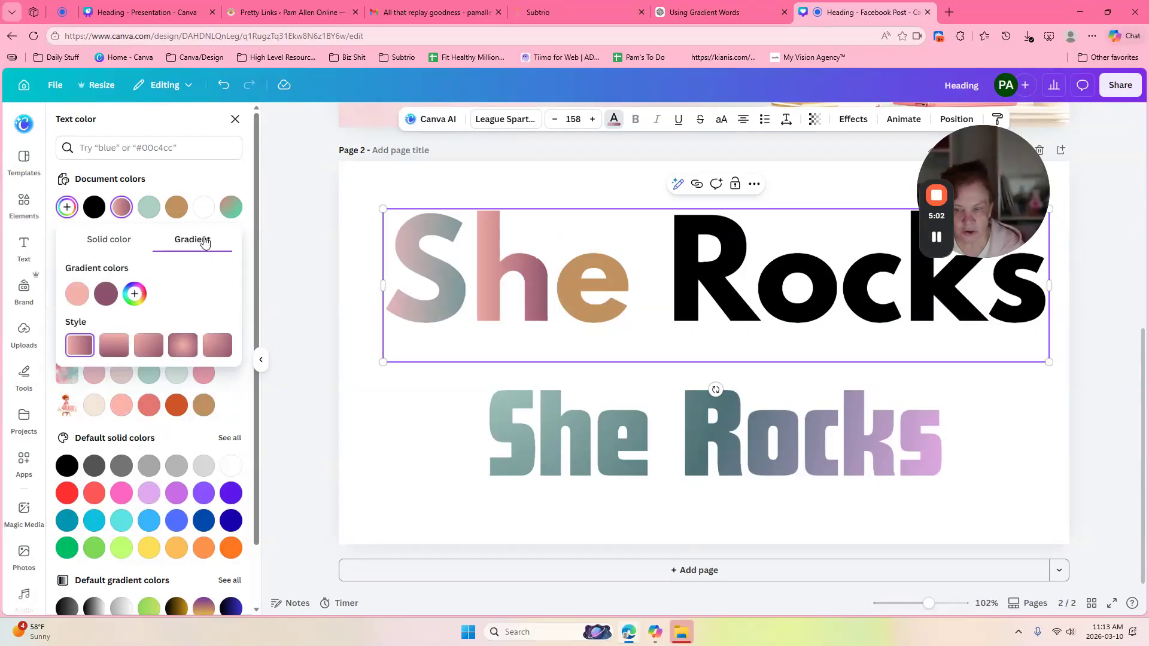
Step: Set the h's gradient stops to pink and sampled mint, removing the extra colours
left_click(134, 293)
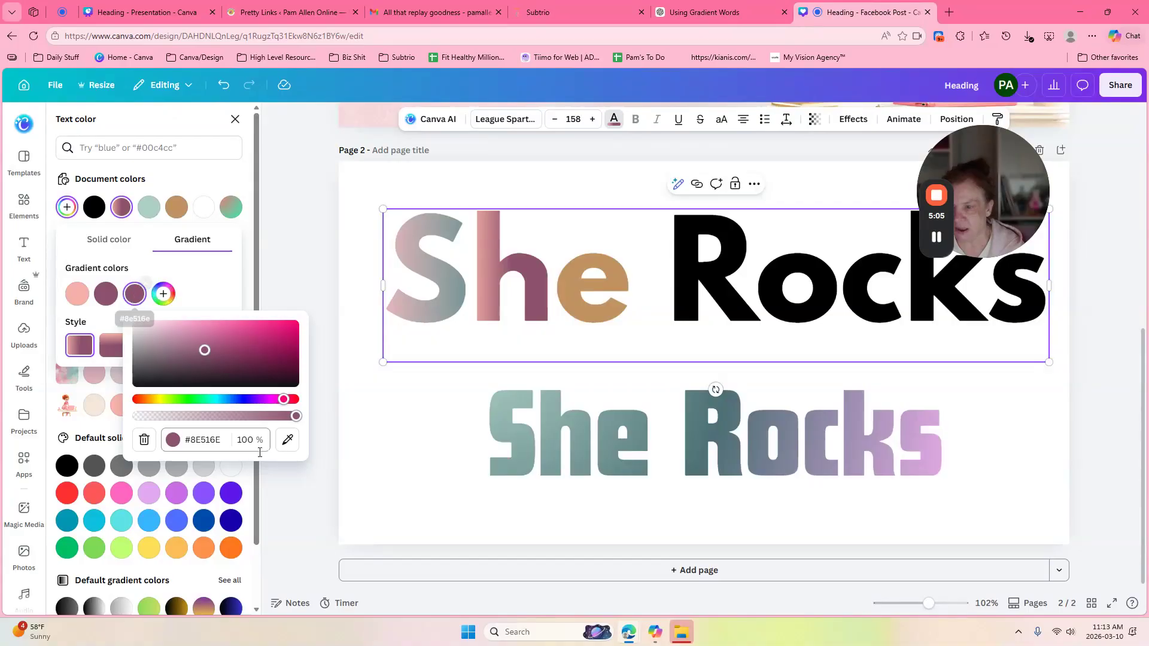
left_click(287, 441)
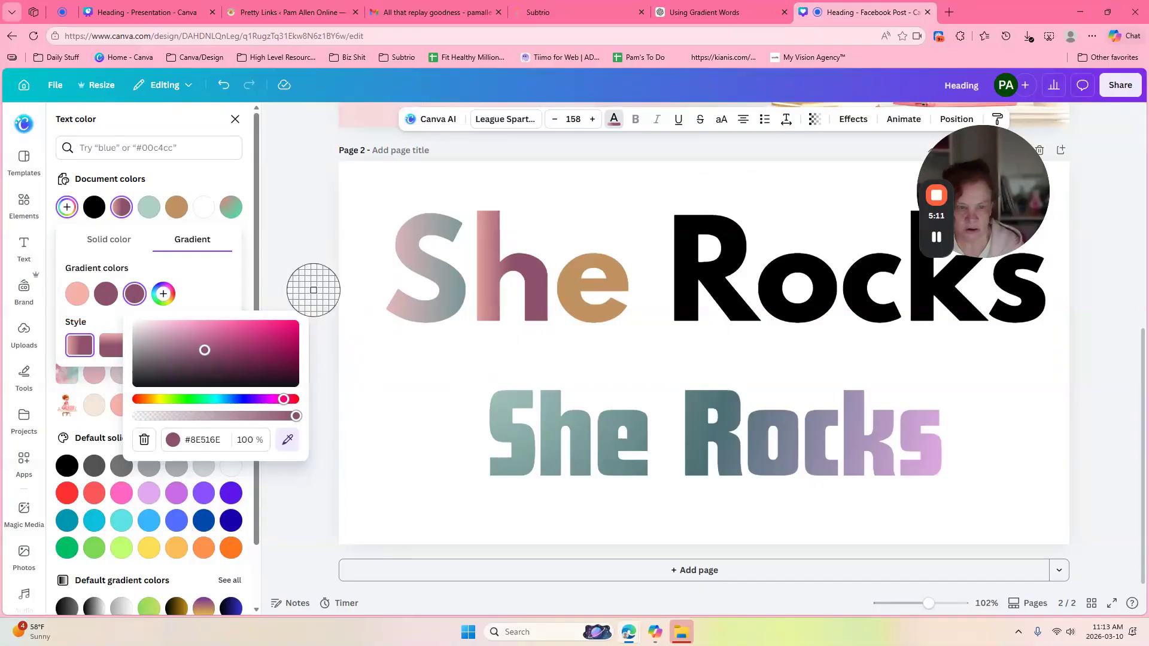
left_click(118, 400)
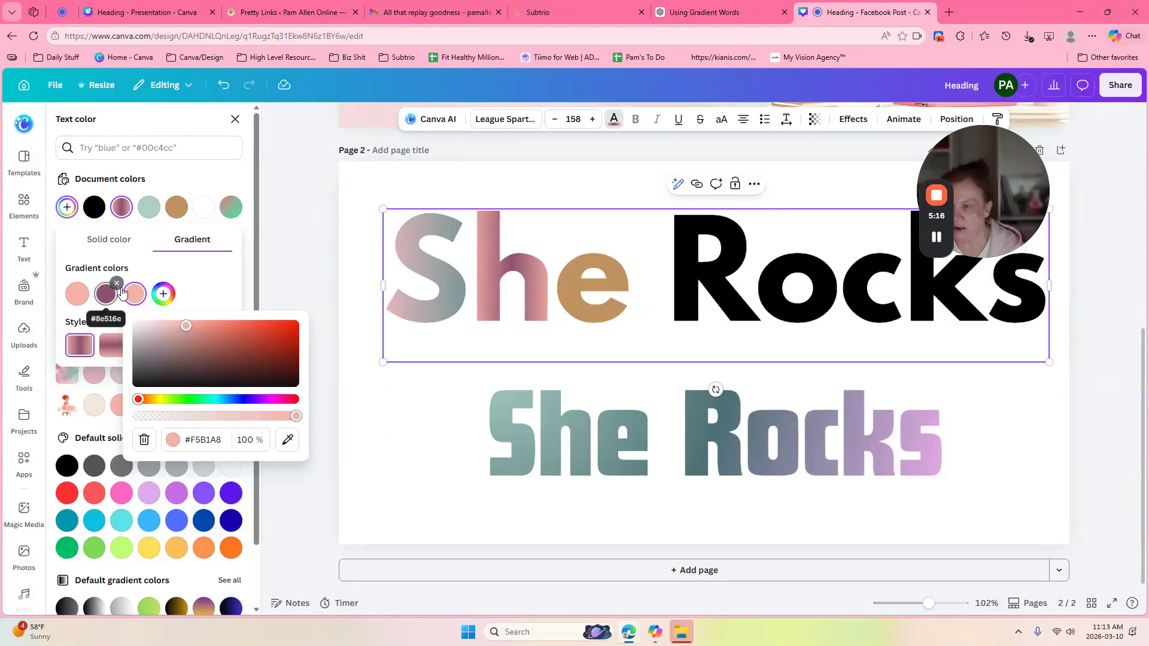
left_click(145, 283)
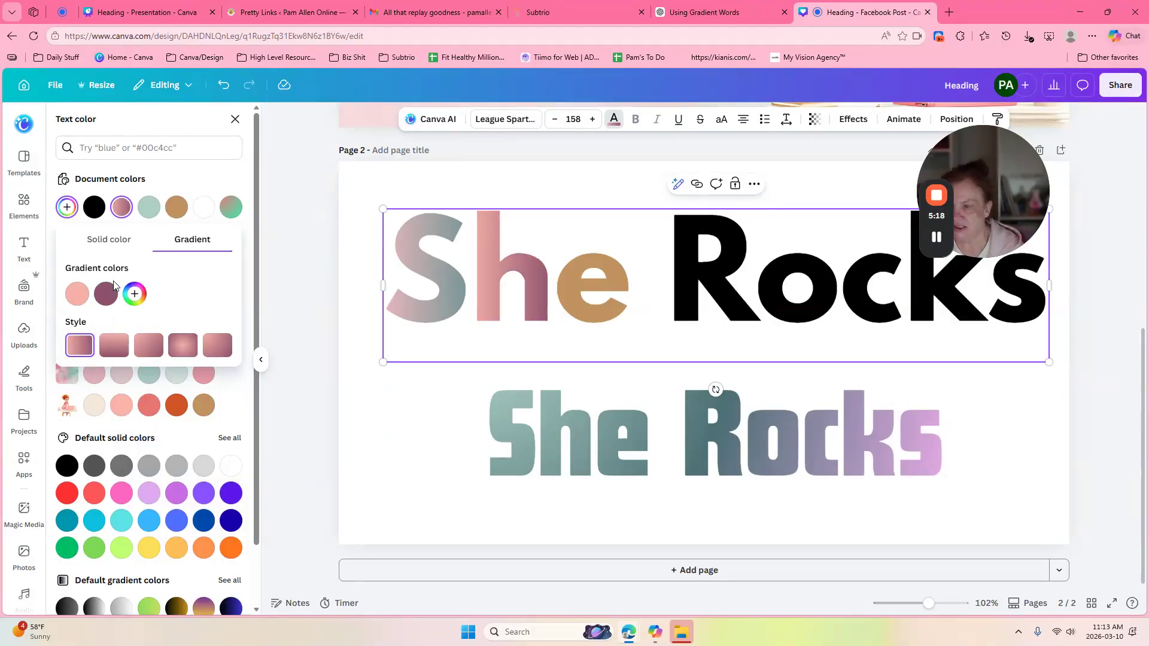
left_click(135, 293)
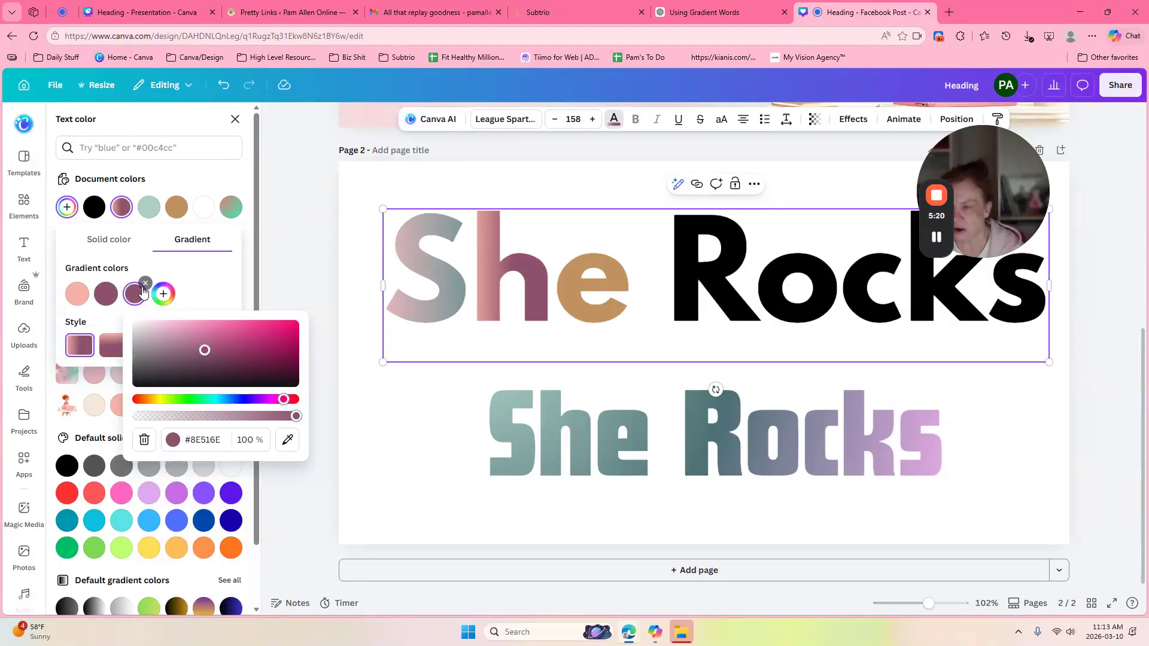
left_click(294, 447)
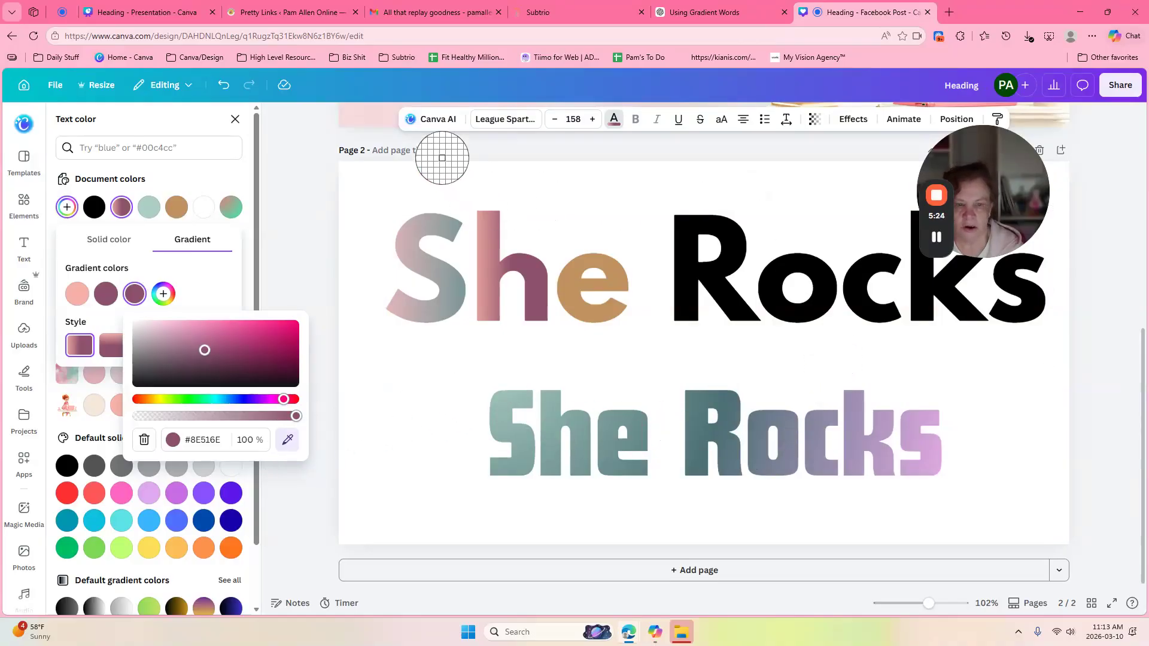
left_click(151, 204)
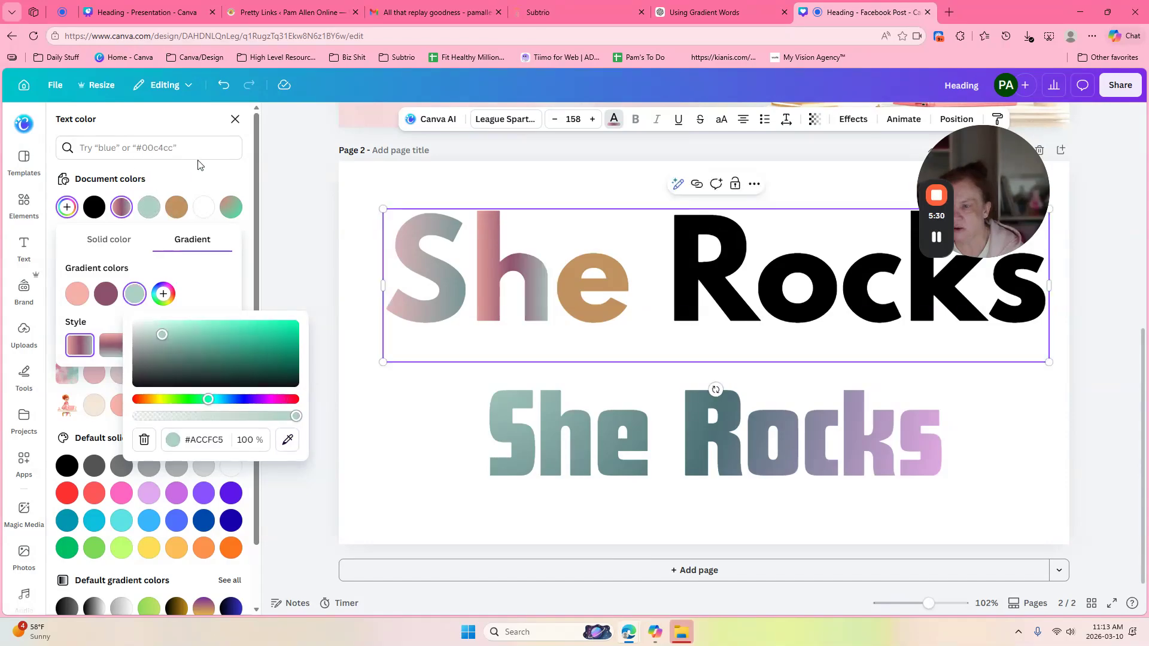
left_click(112, 280)
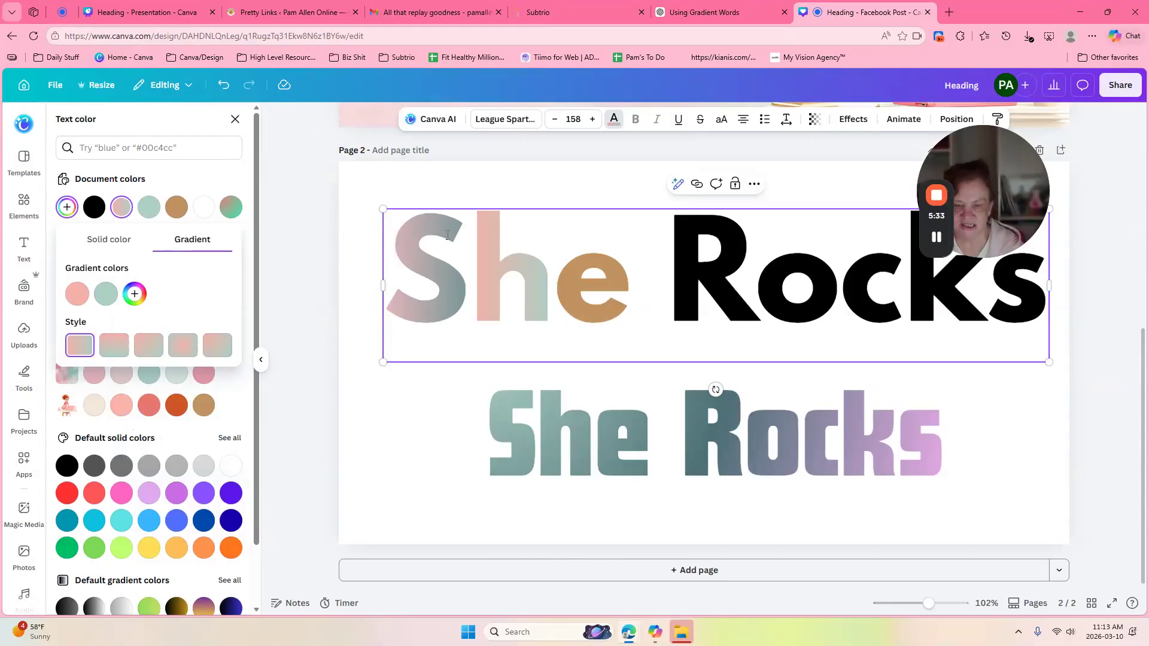
Step: Try gradient directions on the h and settle on the fourth style
left_click(114, 345)
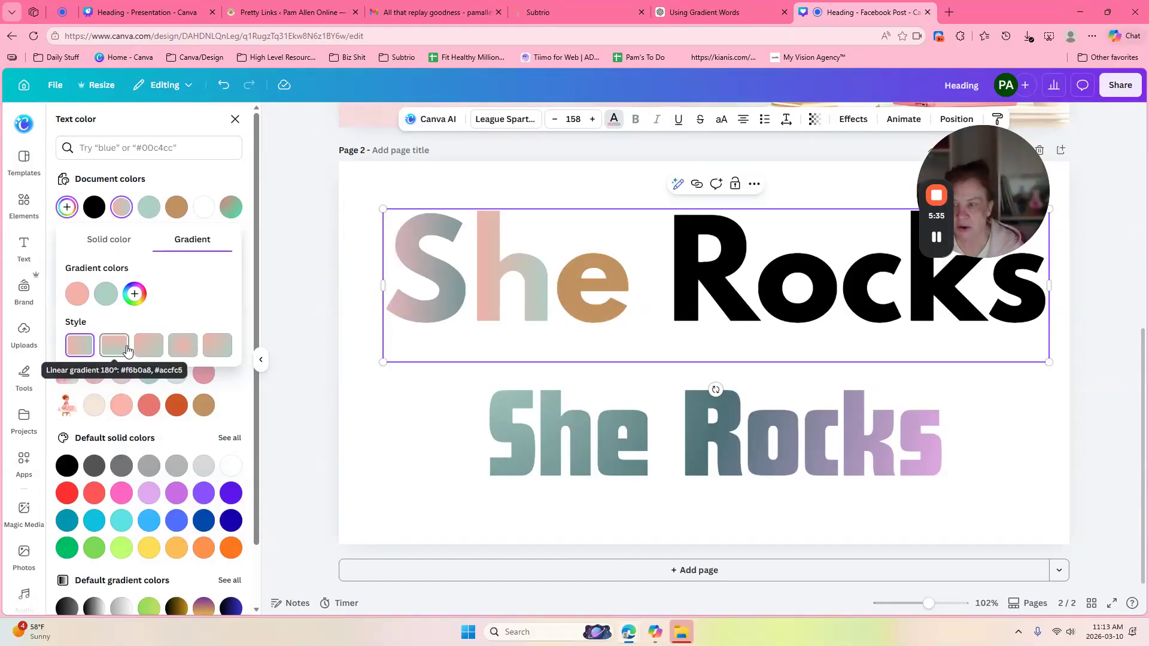
left_click(182, 346)
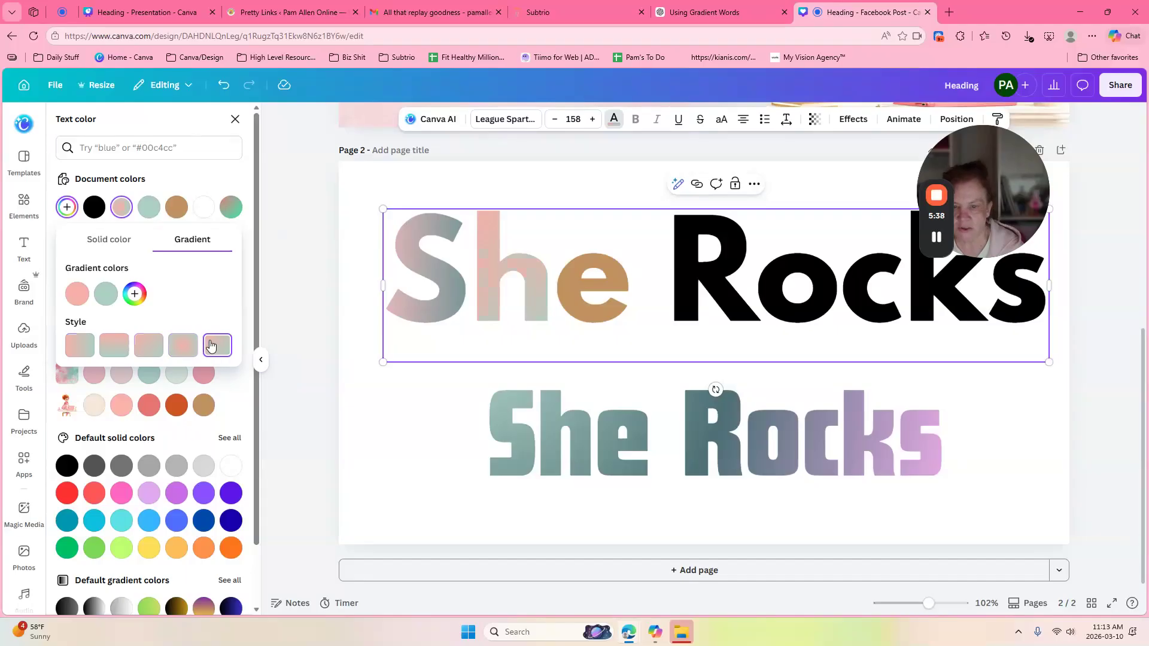
left_click(175, 352)
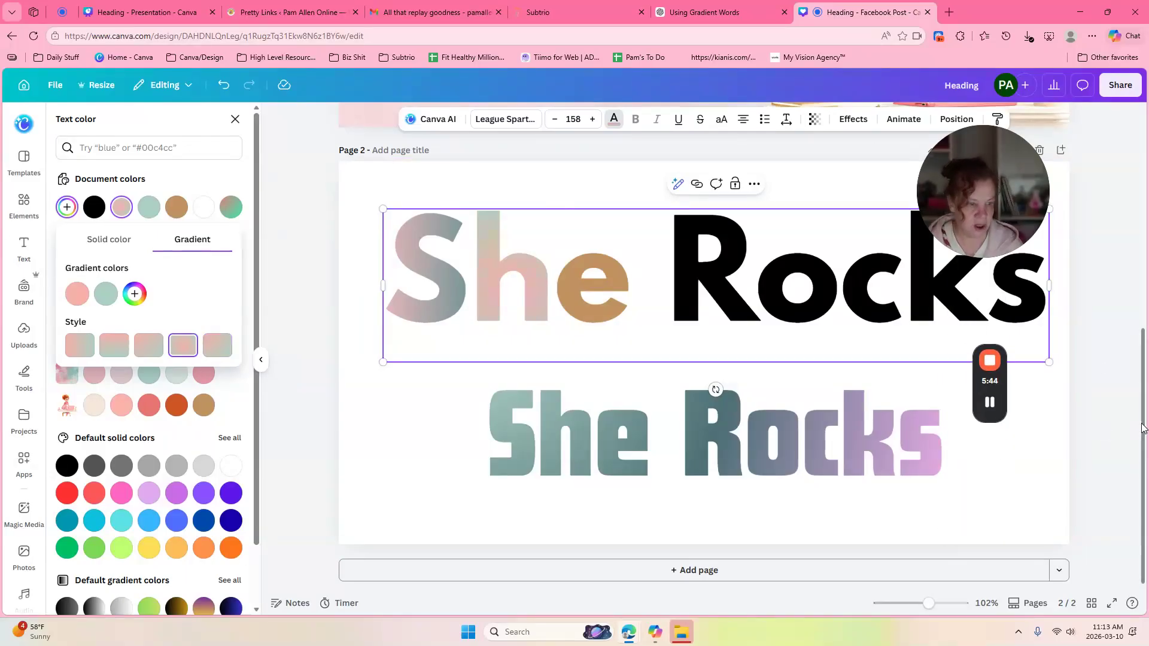
scroll(526, 227, "up", 1)
scroll(704, 348, "up", 6)
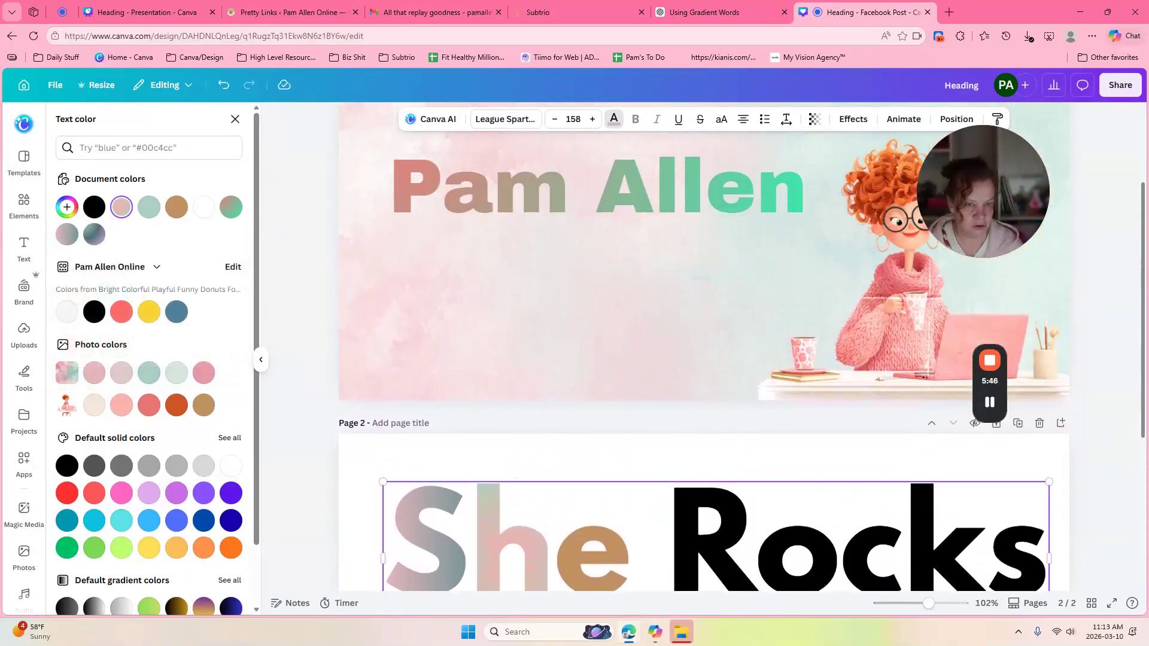
scroll(717, 255, "up", 1)
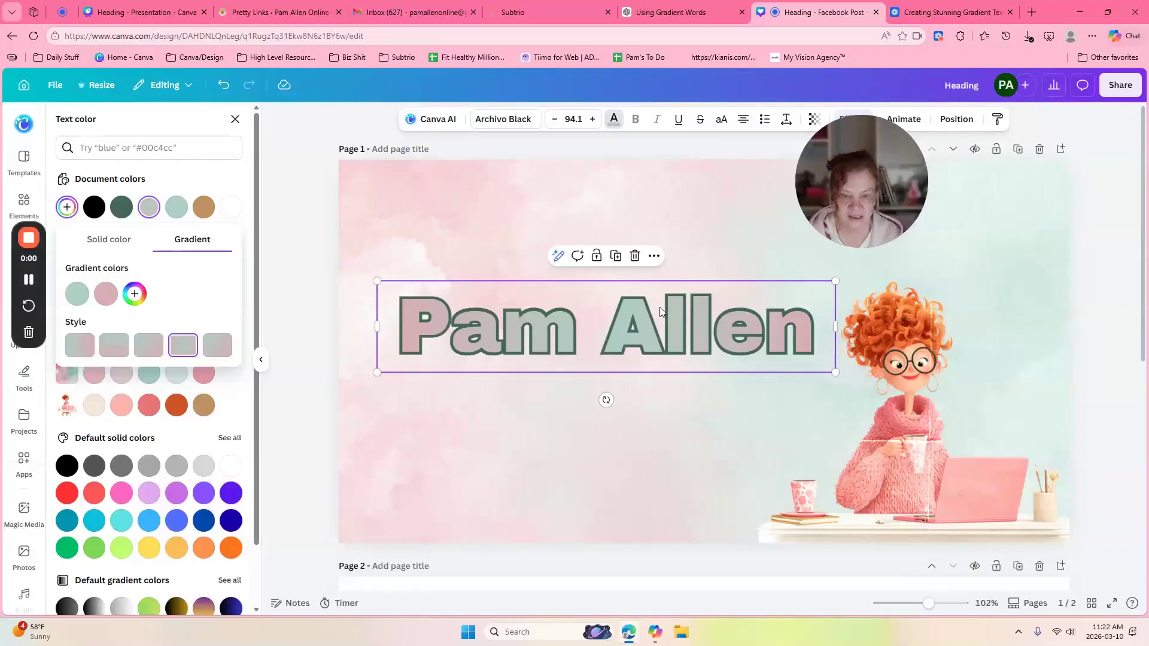
mouse_move(659, 309)
left_mouse_down()
mouse_move(659, 263)
mouse_move(662, 309)
left_mouse_up()
left_click(624, 201)
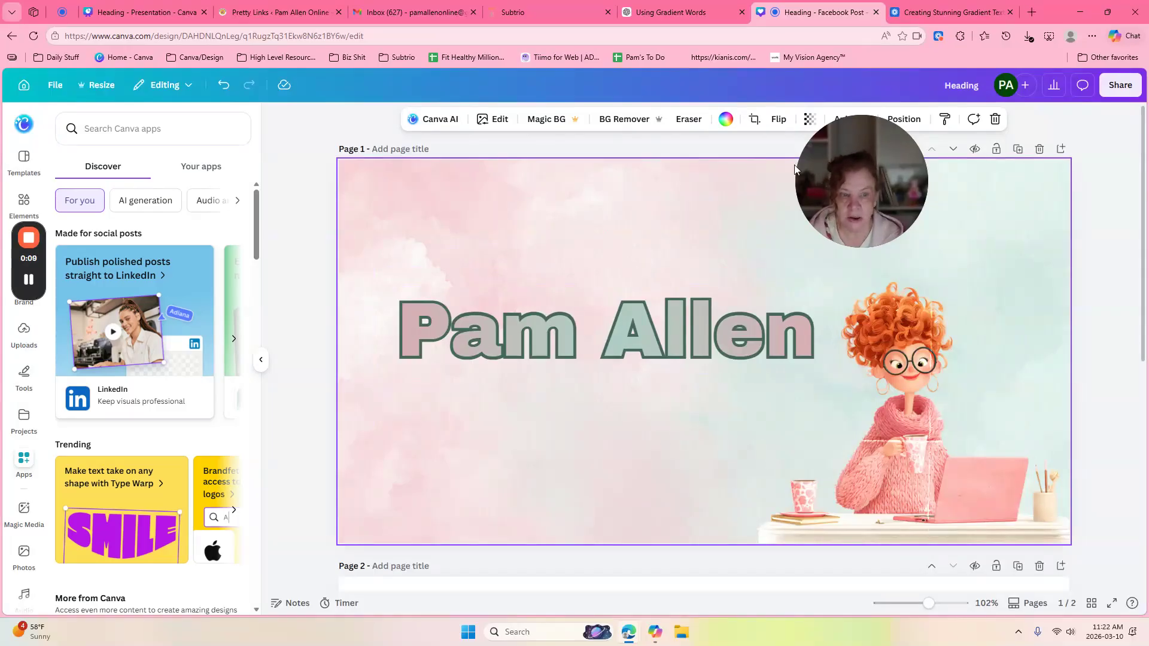
left_click_drag(842, 180, 986, 210)
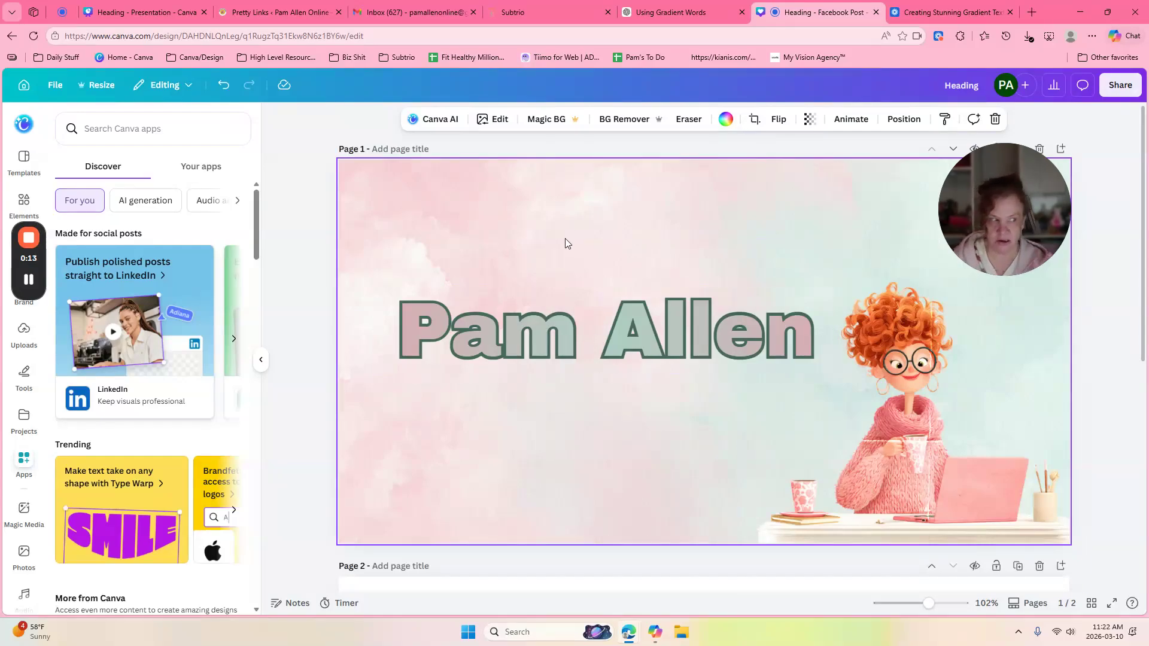
left_click(596, 323)
left_click(613, 118)
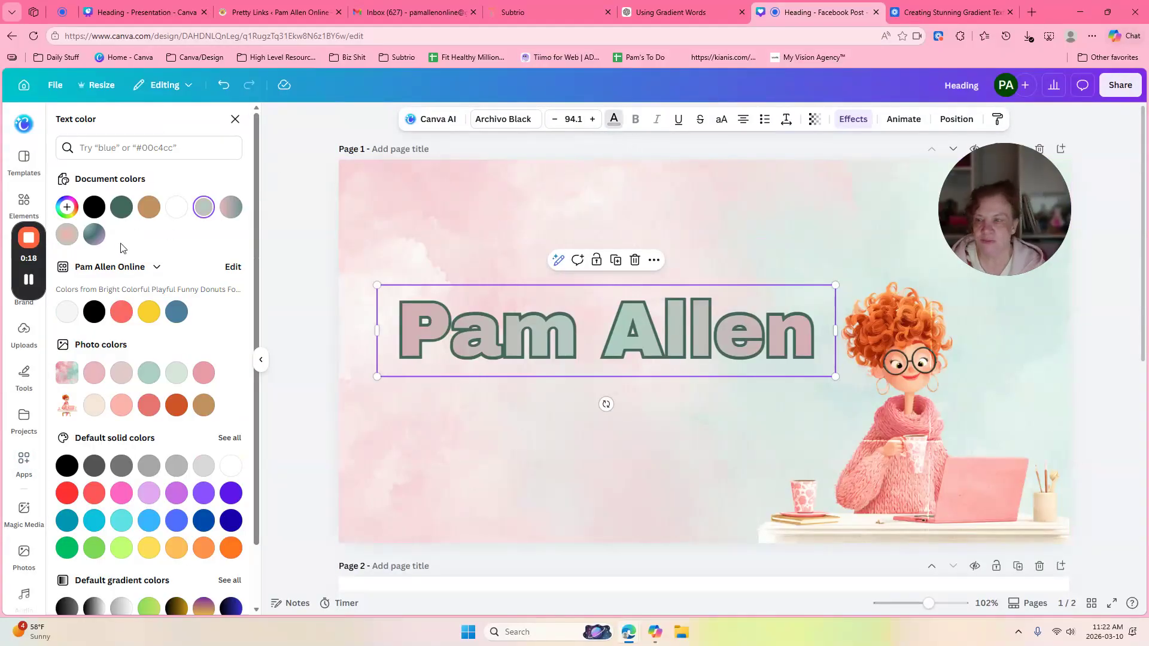
left_click(202, 207)
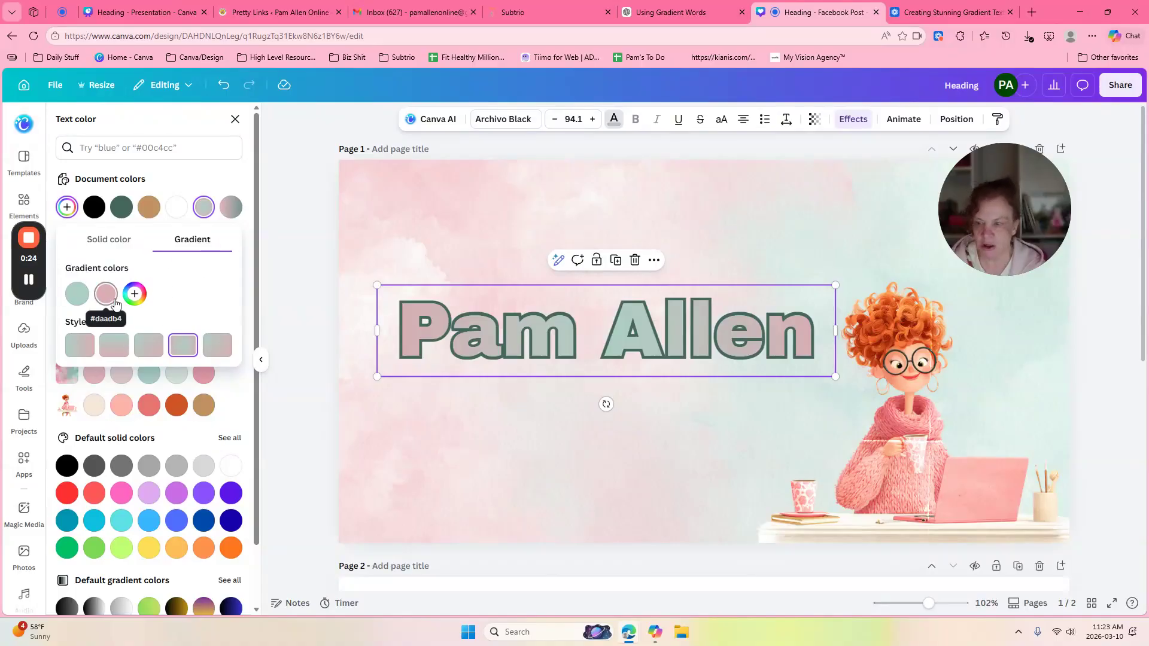
left_click(89, 349)
left_click(118, 345)
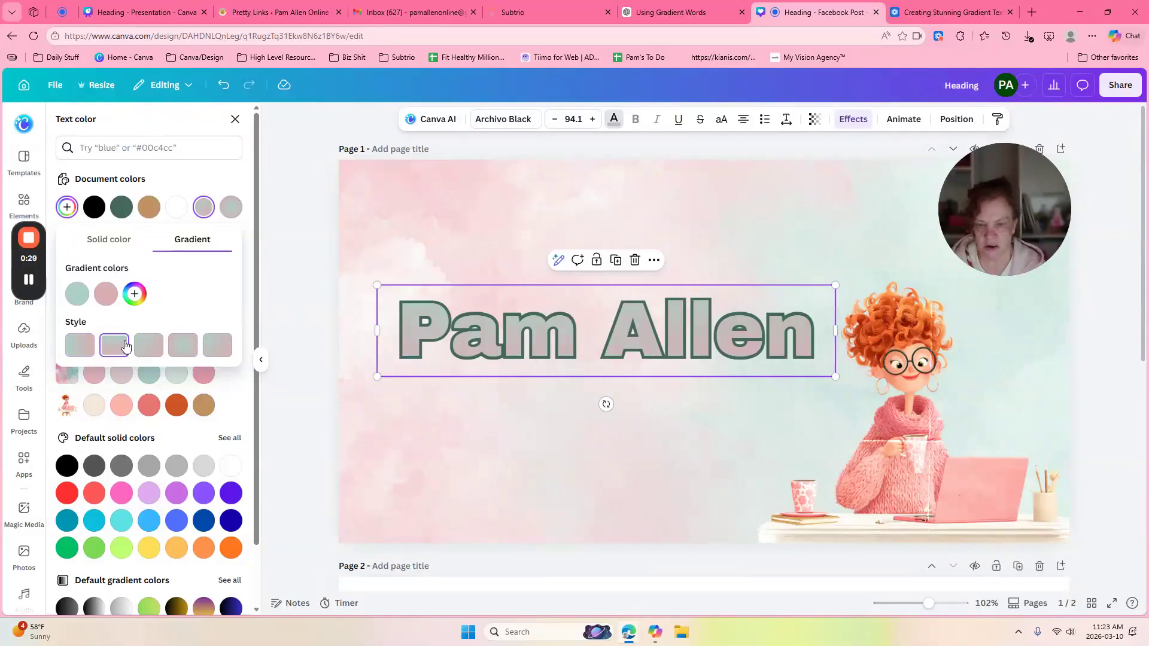
left_click(182, 346)
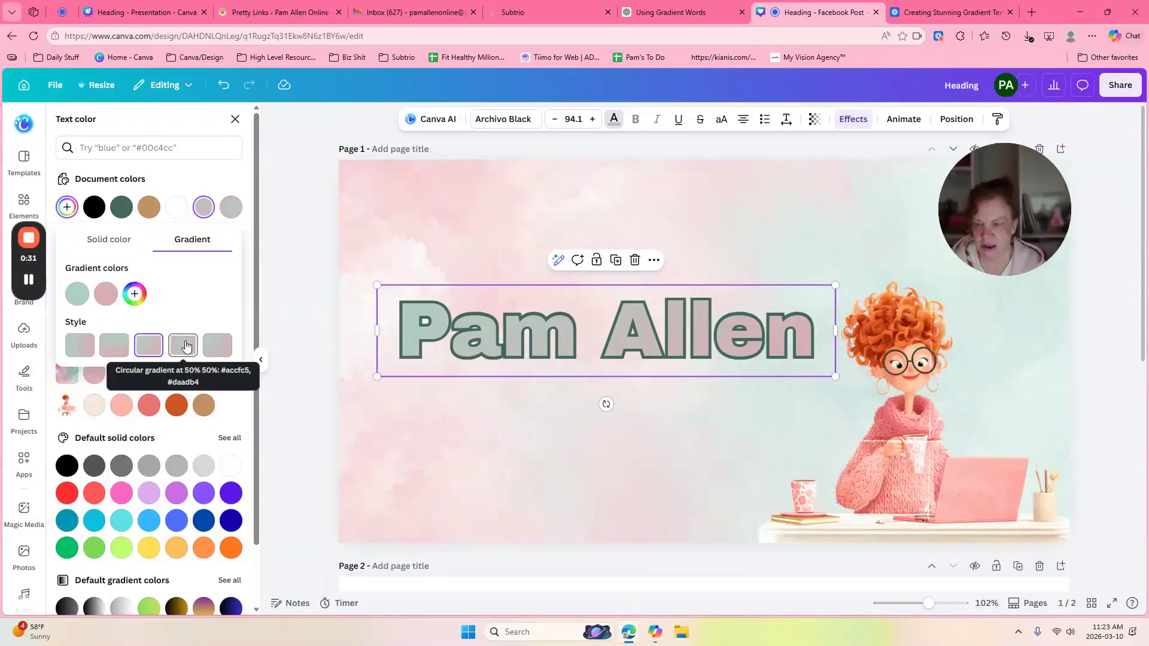
left_click(215, 348)
left_click(83, 355)
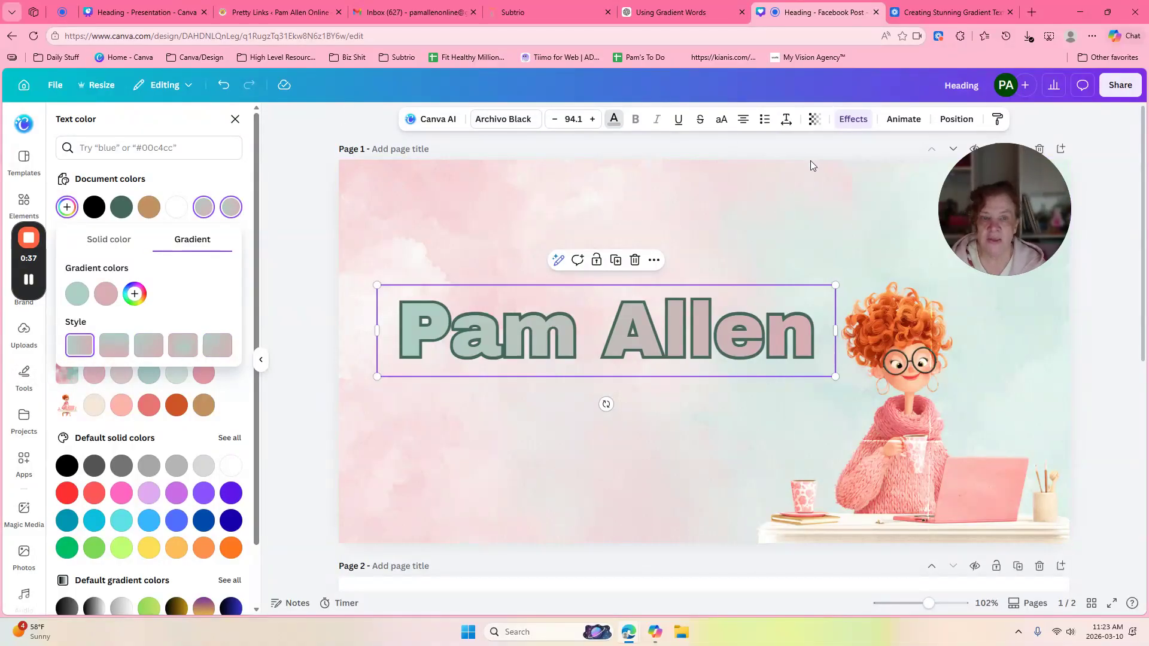
left_click(858, 126)
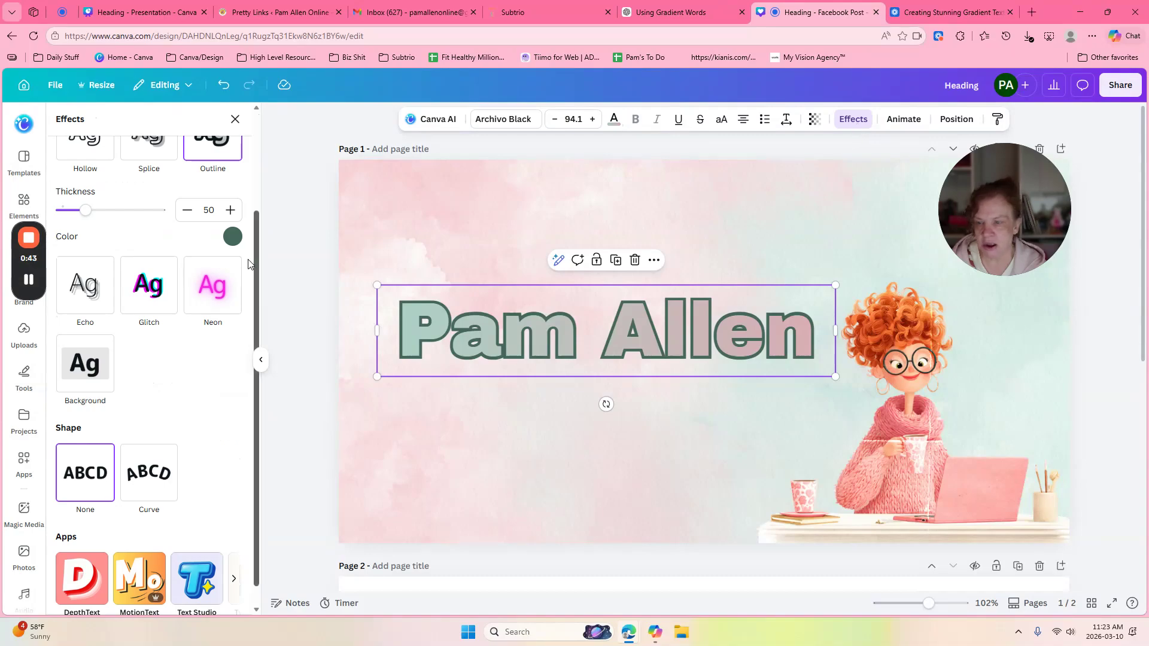
Step: Thicken the heading's outline to 60 and change its colour from dark green to black
scroll(221, 275, "up", 3)
mouse_move(86, 343)
left_mouse_down()
mouse_move(121, 344)
mouse_move(59, 351)
mouse_move(92, 354)
left_mouse_up()
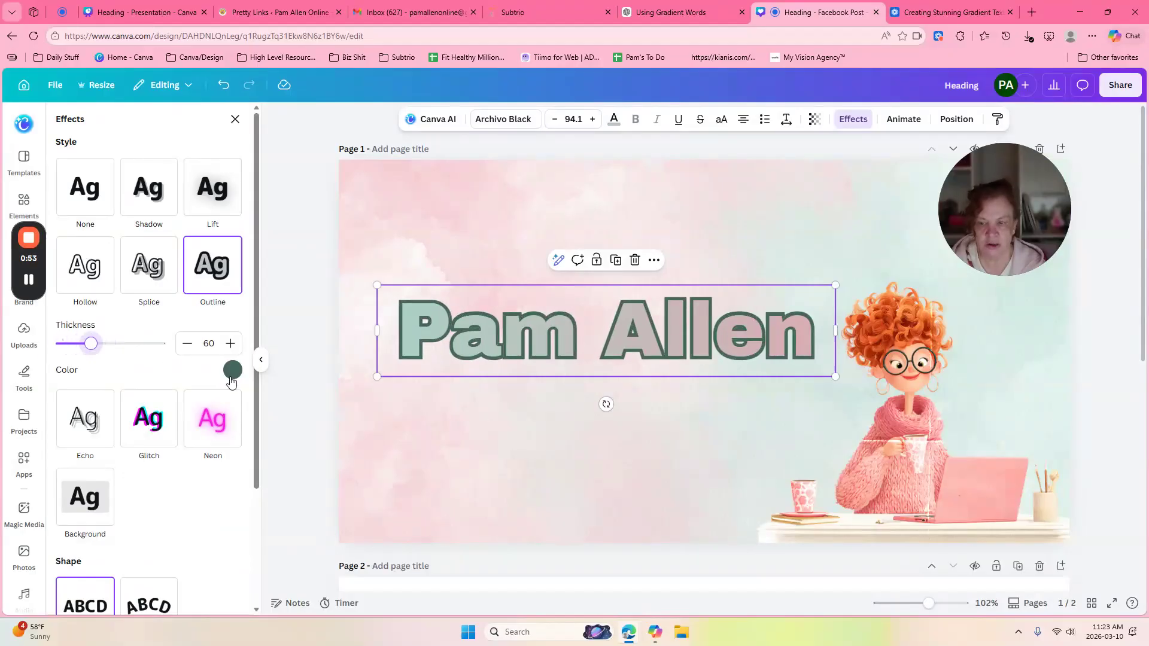
left_click(233, 369)
left_click(90, 427)
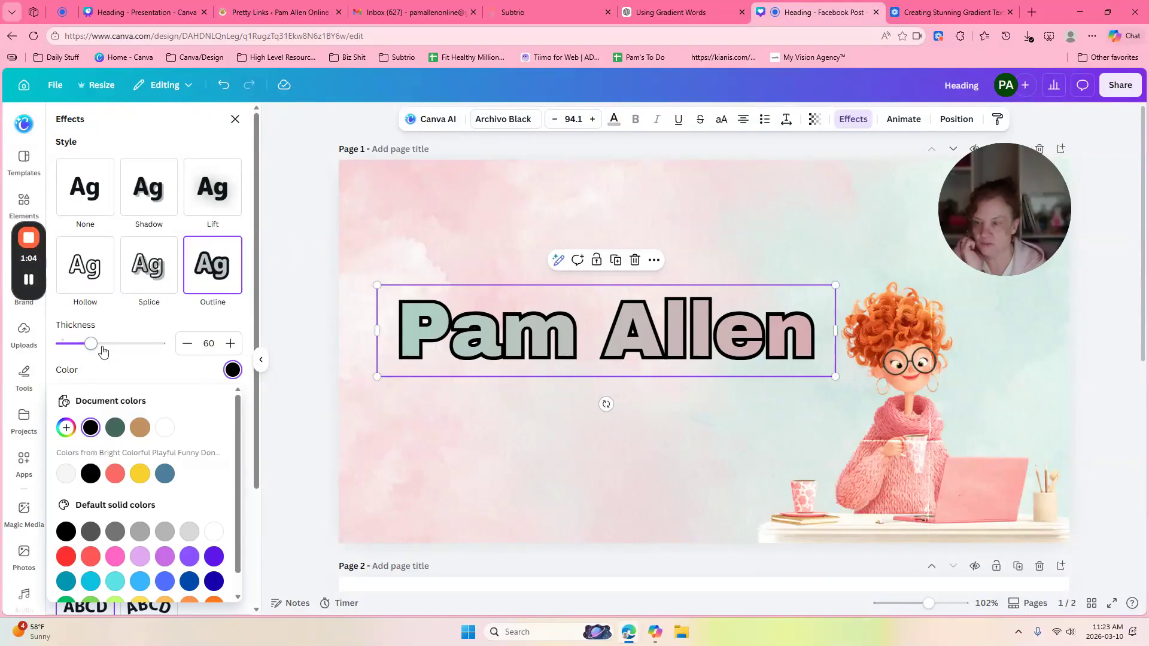
left_click(161, 374)
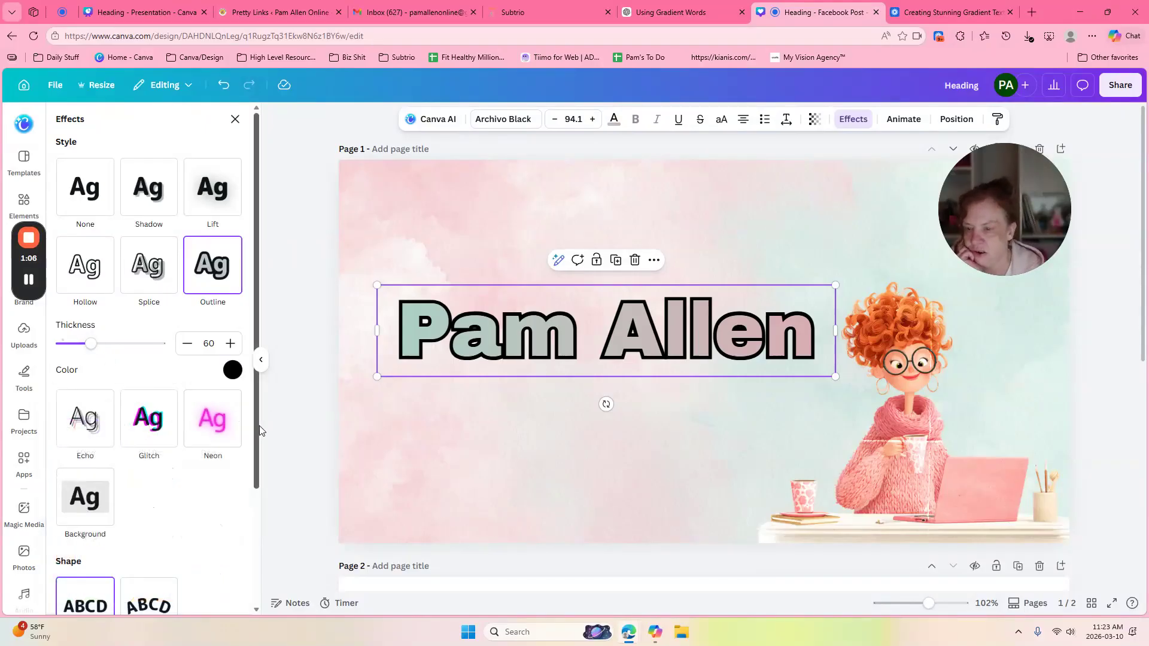
scroll(250, 470, "down", 1)
scroll(250, 470, "down", 3)
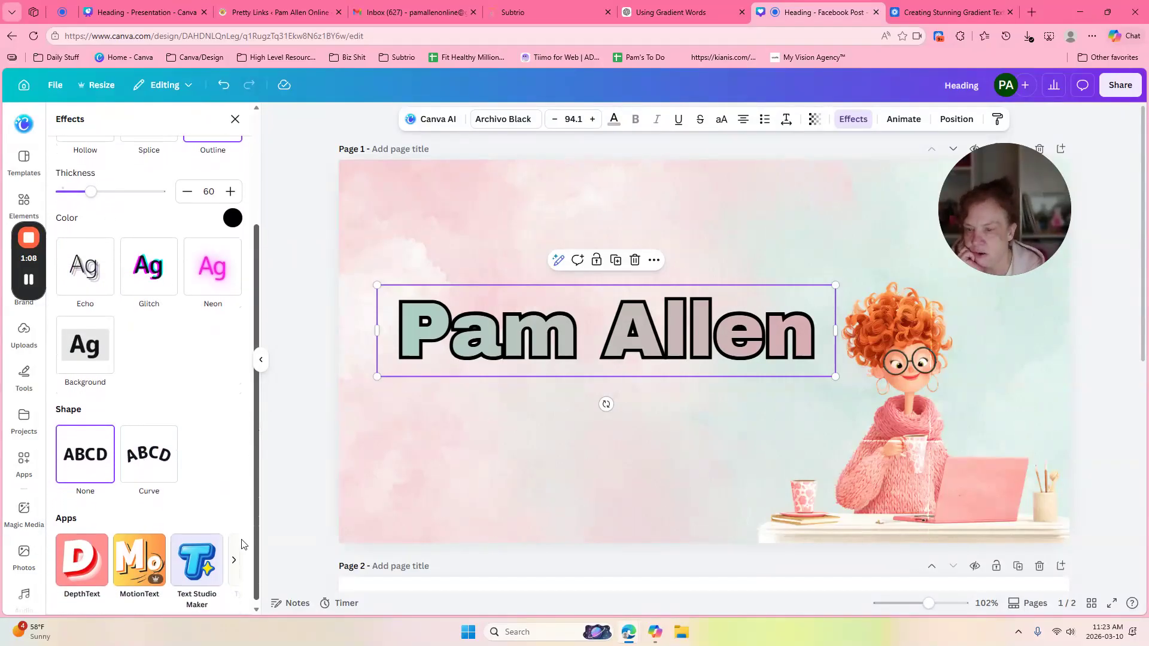
scroll(242, 543, "up", 3)
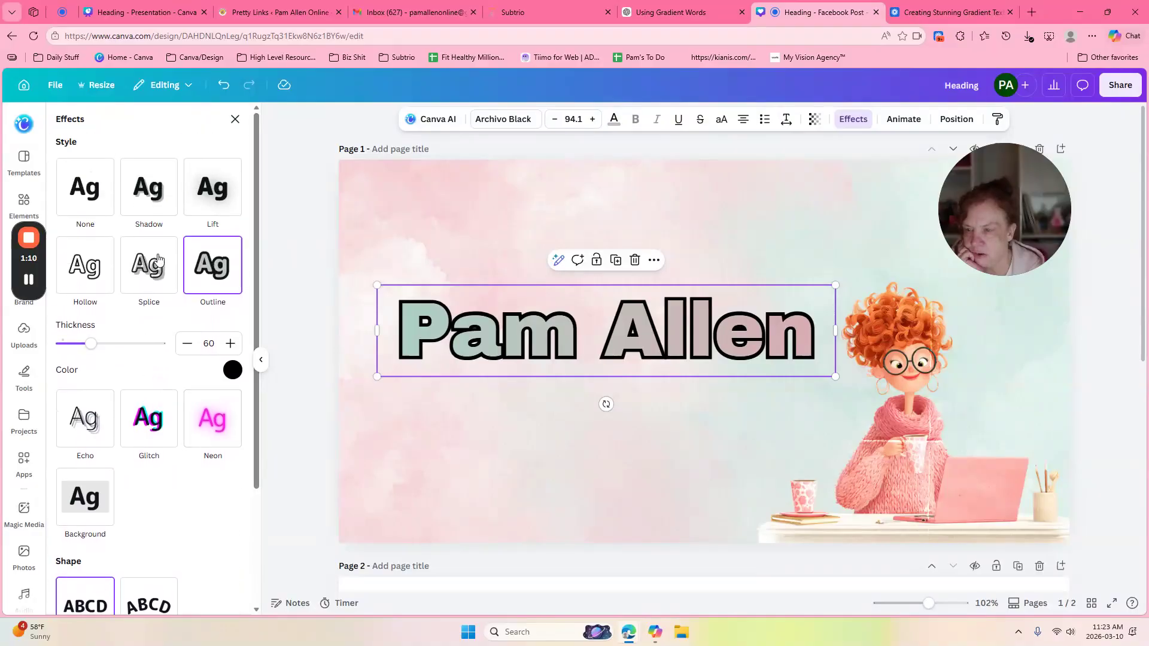
Step: Preview Hollow, Shadow, Lift, Splice, Echo, Glitch and Neon, then return to the Outline effect
left_click(84, 275)
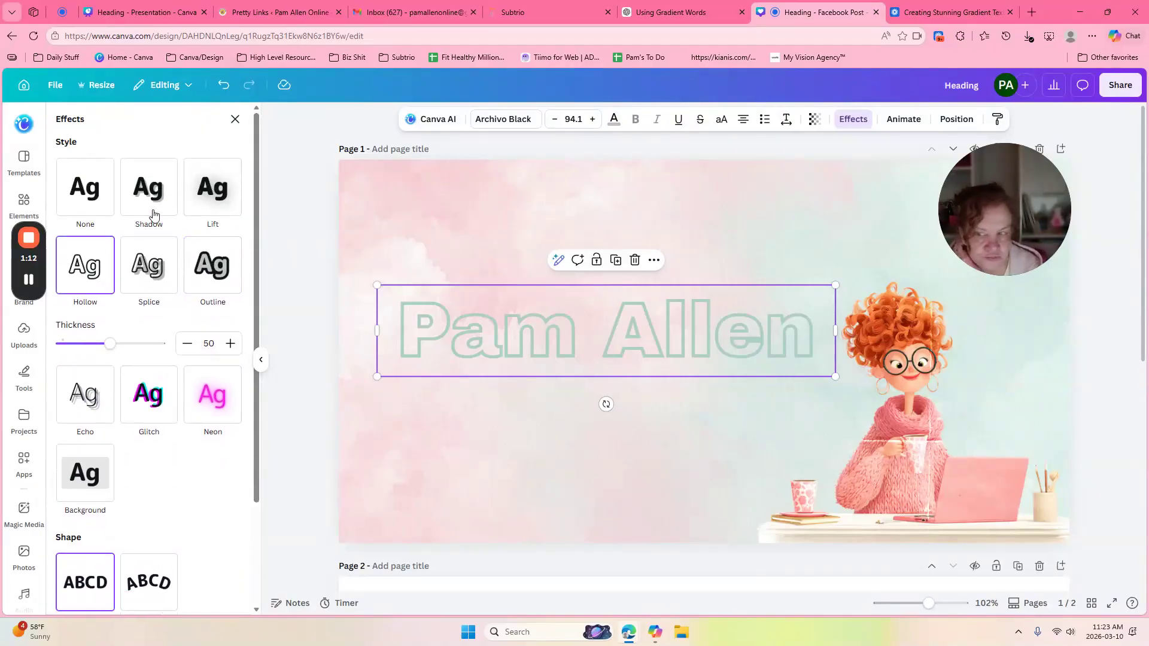
left_click(151, 191)
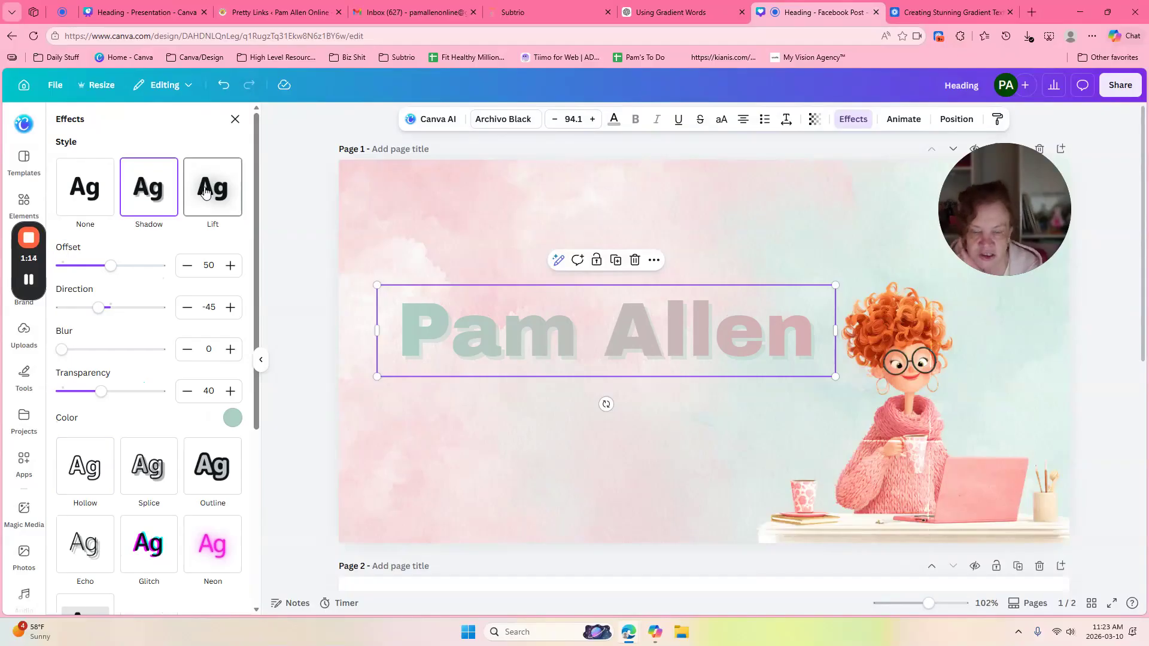
left_click(205, 191)
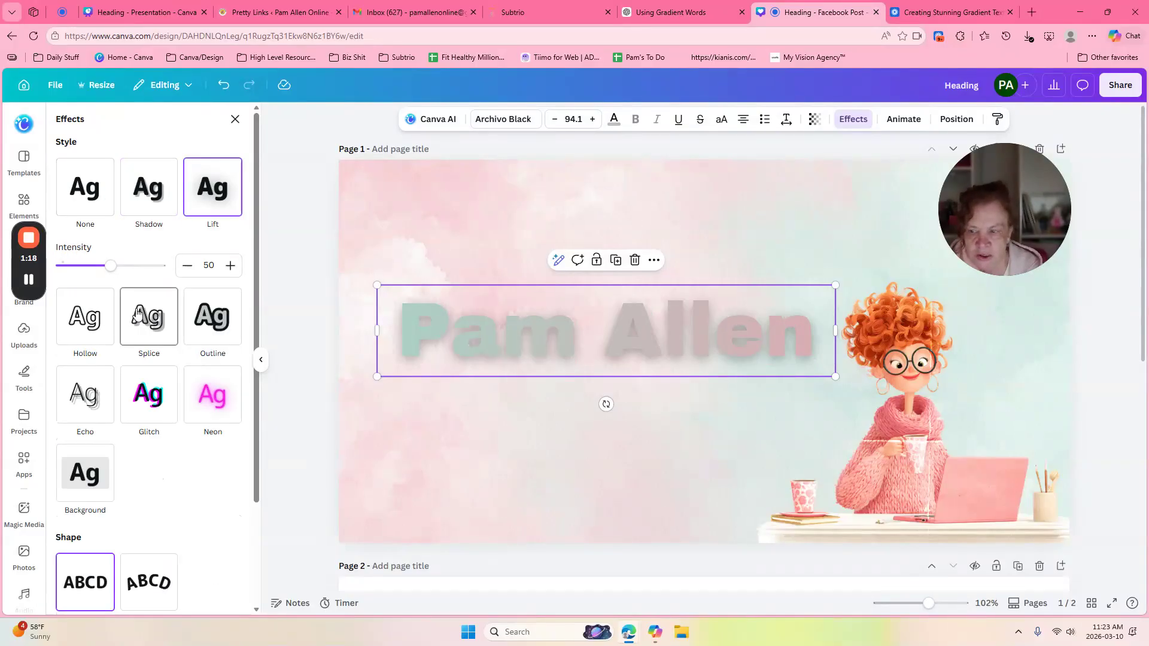
left_click(91, 322)
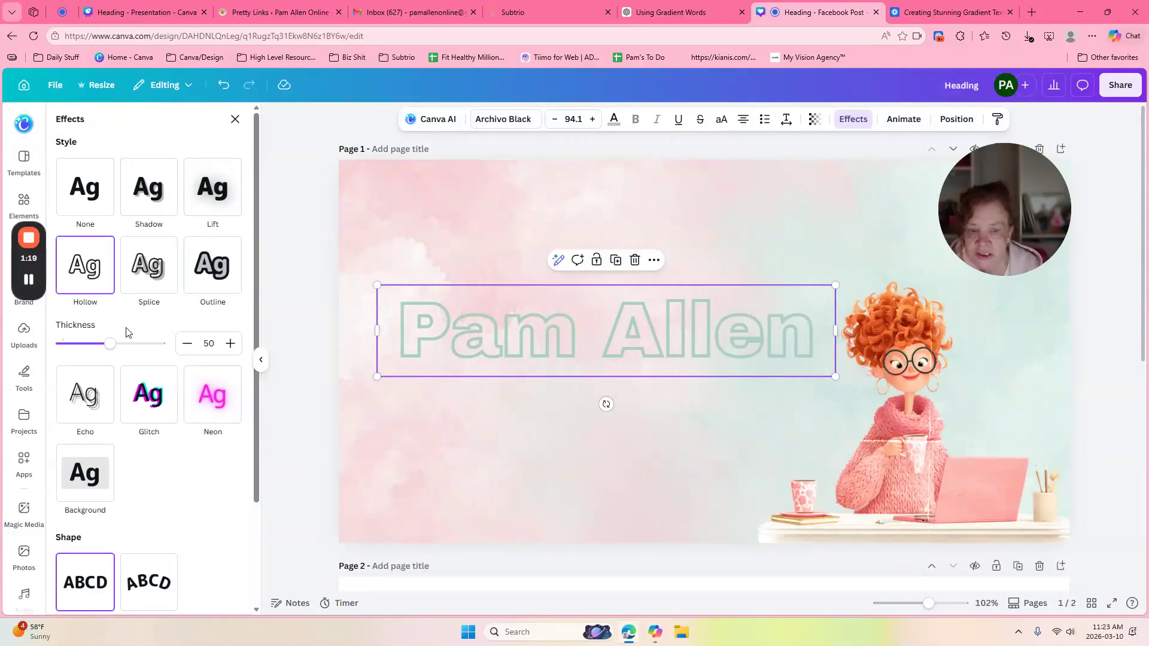
left_click(160, 267)
left_click(219, 259)
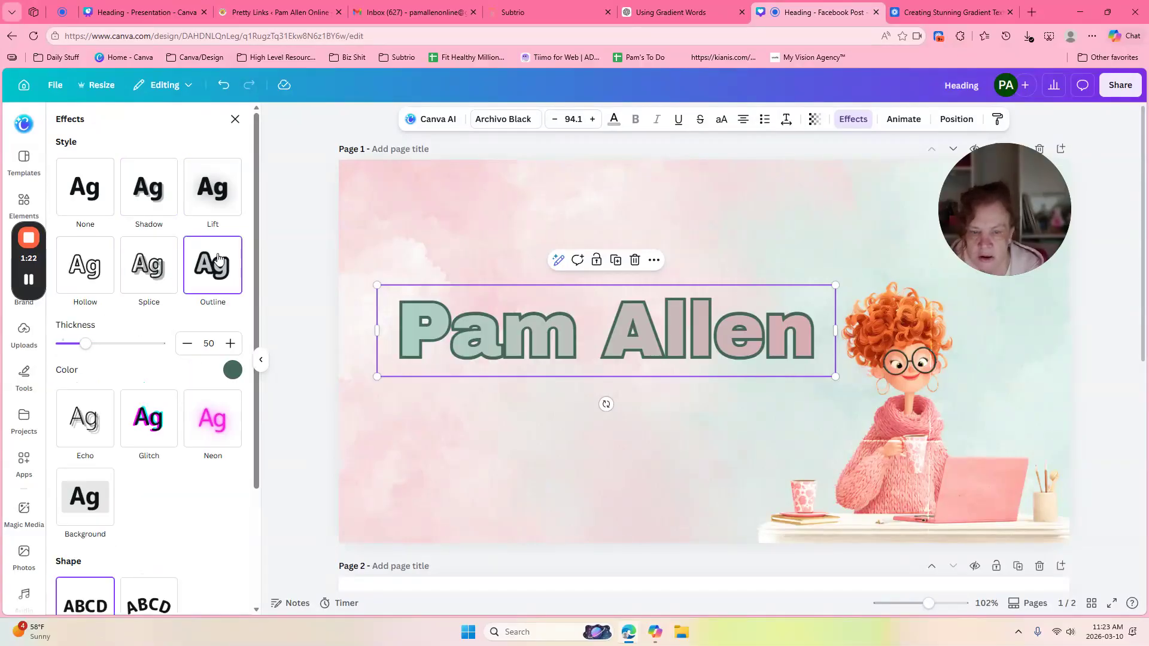
left_click(87, 423)
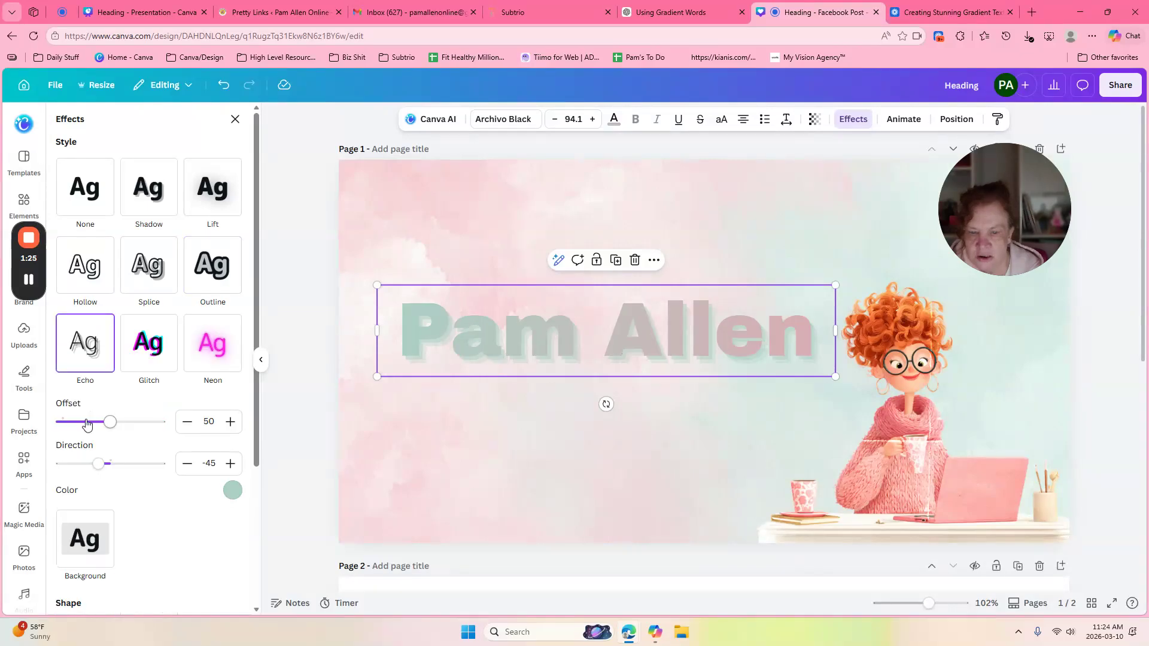
left_click(165, 348)
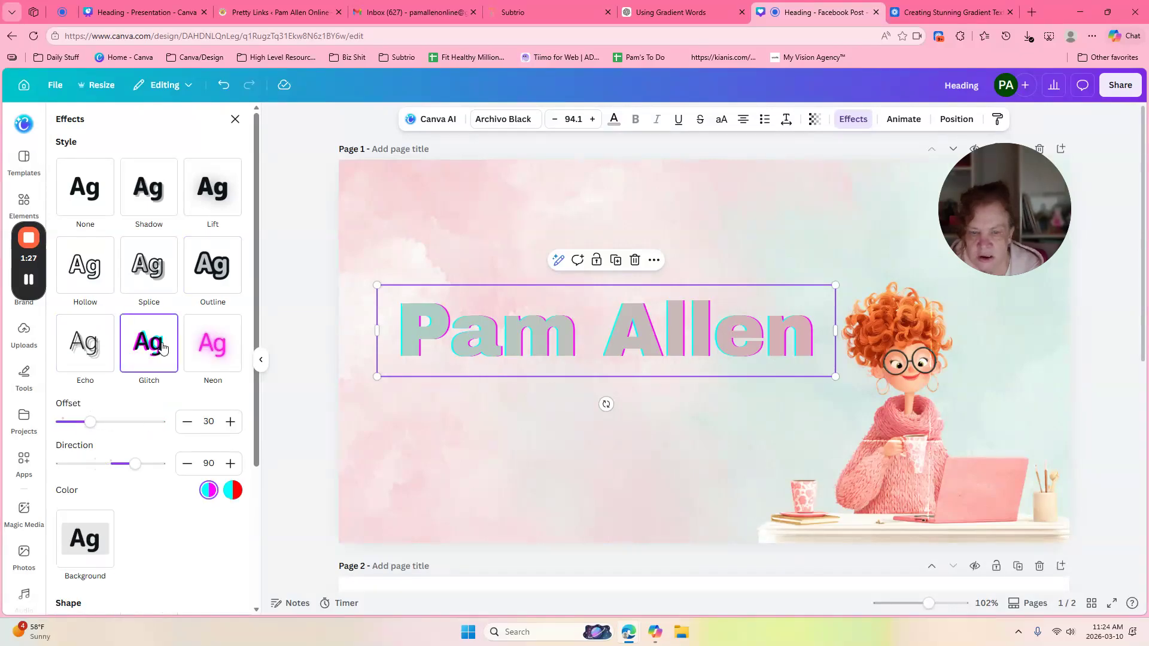
left_click(209, 351)
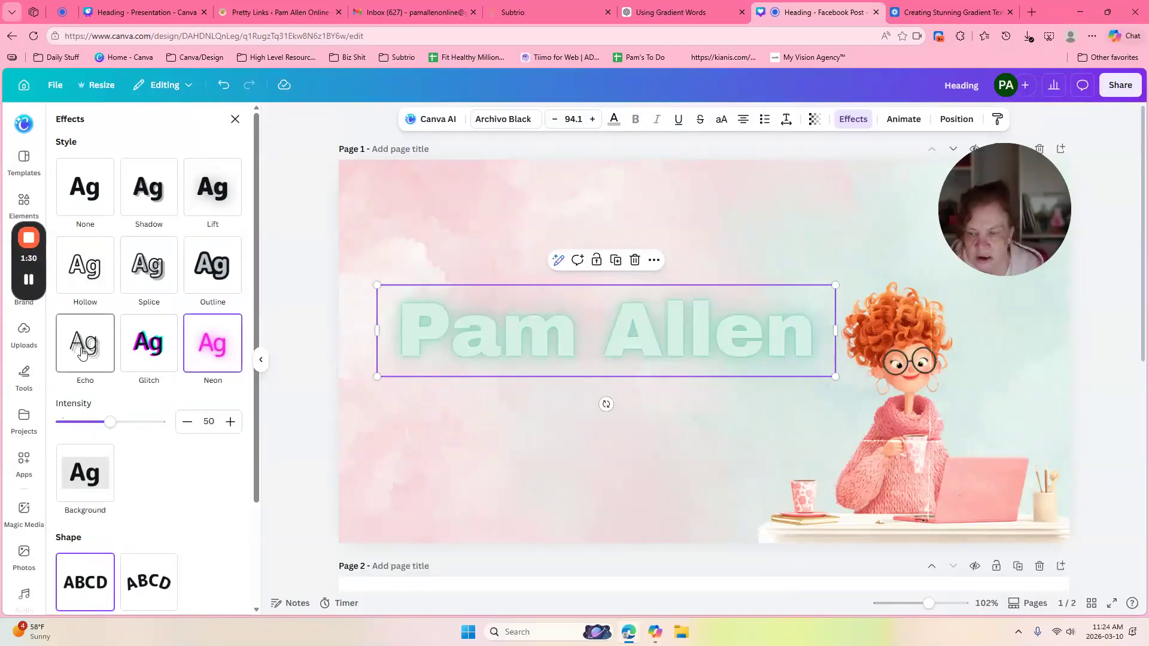
left_click(228, 273)
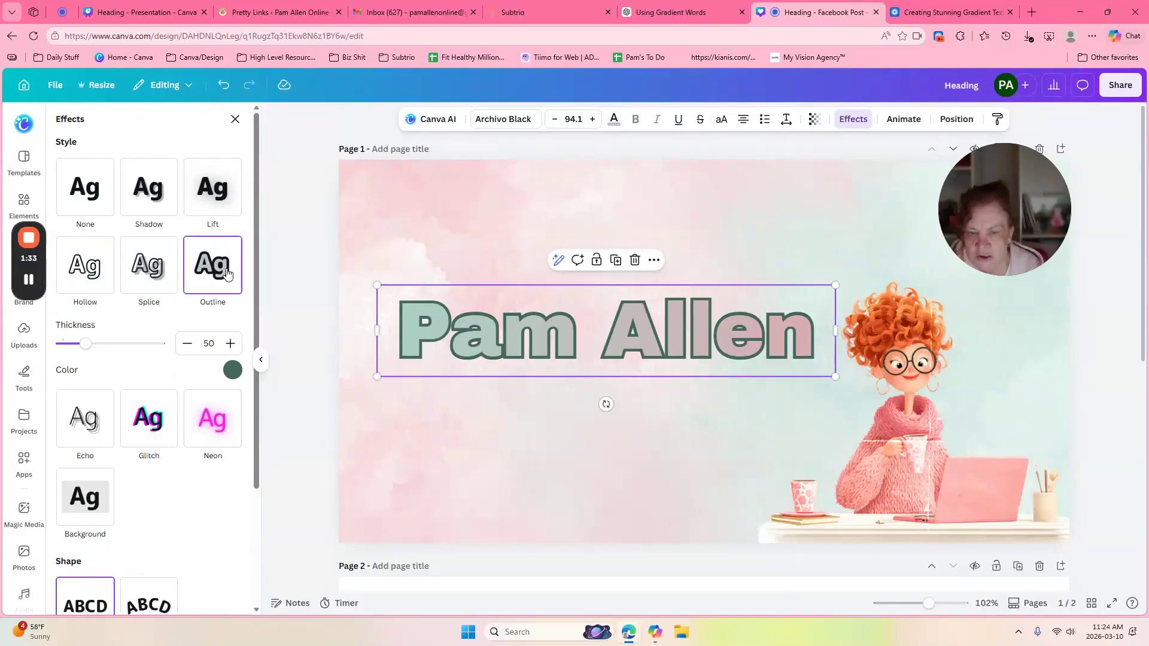
left_click(232, 370)
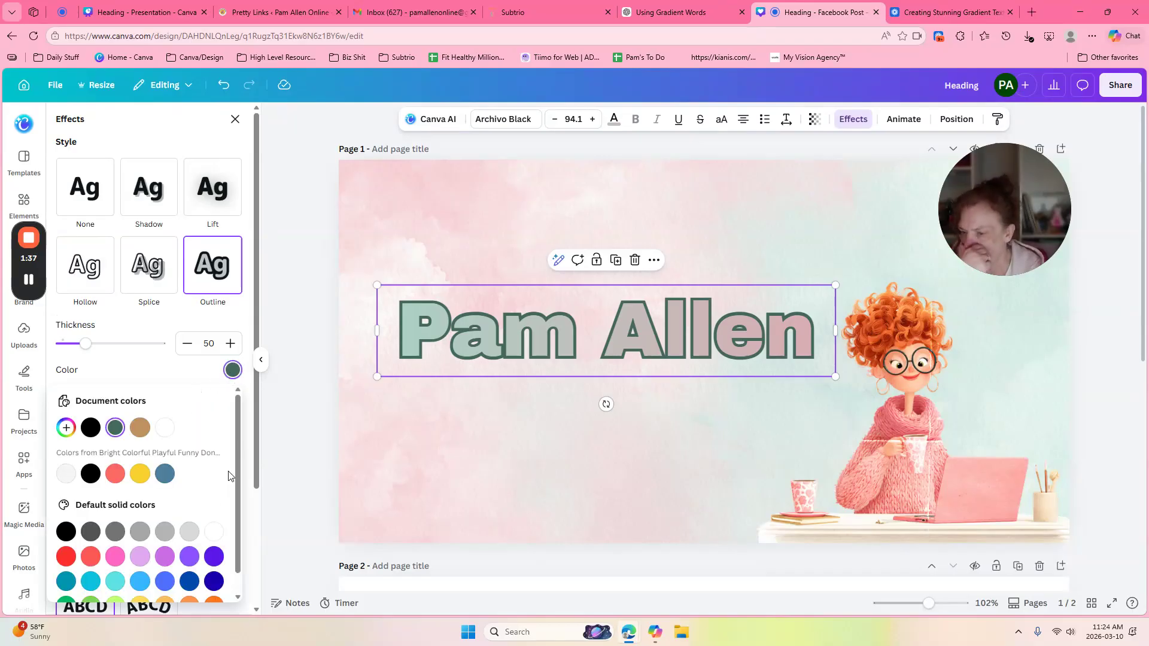
Step: Make the heading outline dark grey at thickness 47 and deselect the heading
scroll(238, 481, "down", 1)
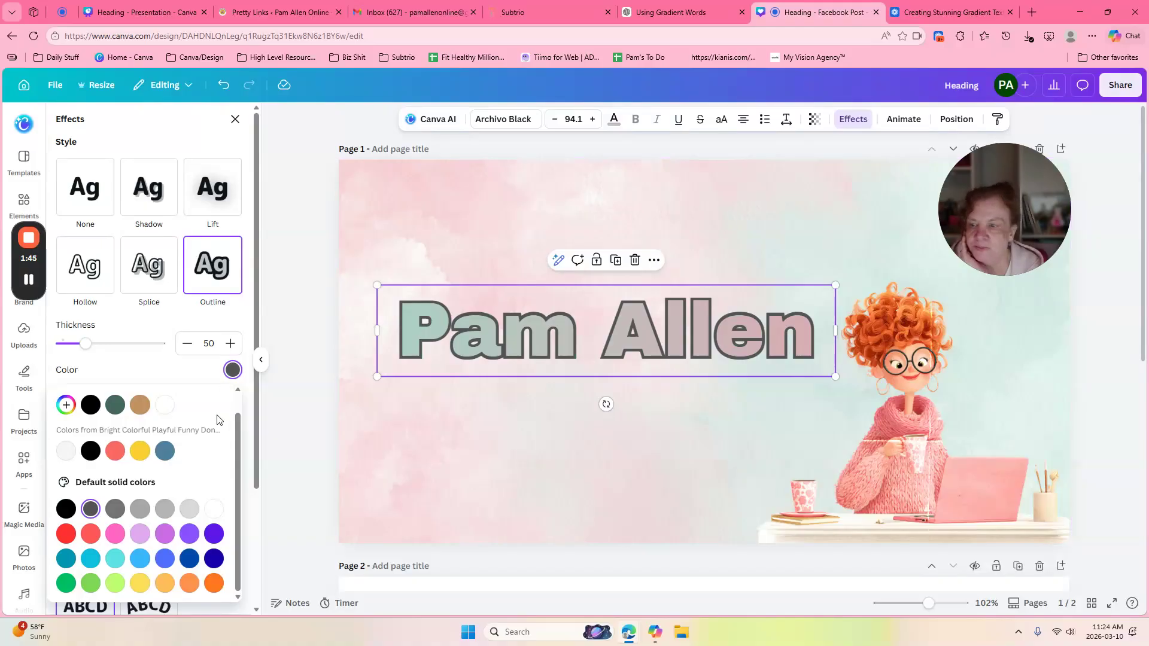
left_click_drag(85, 350, 85, 351)
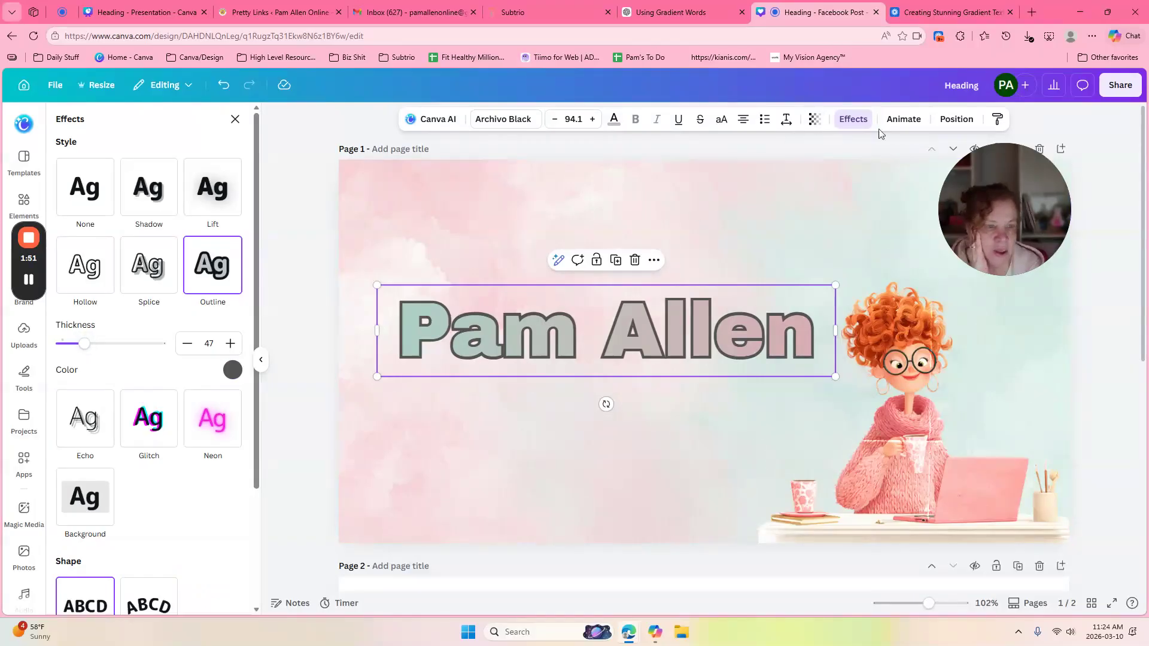
left_click(871, 197)
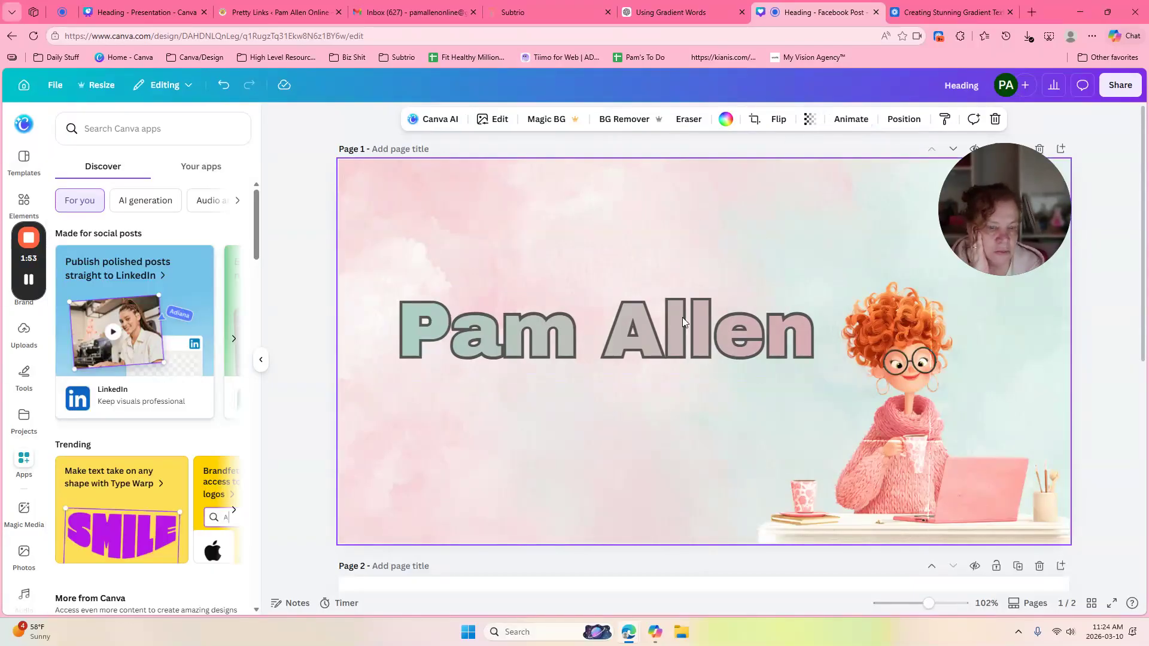
left_click(665, 332)
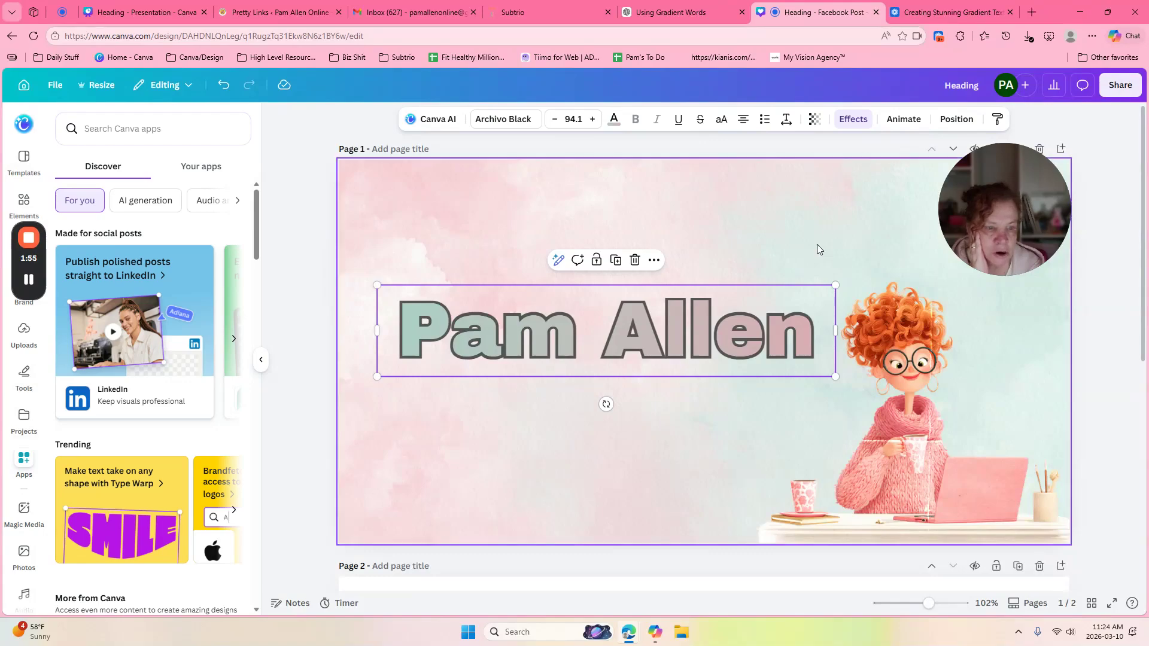
left_click(902, 121)
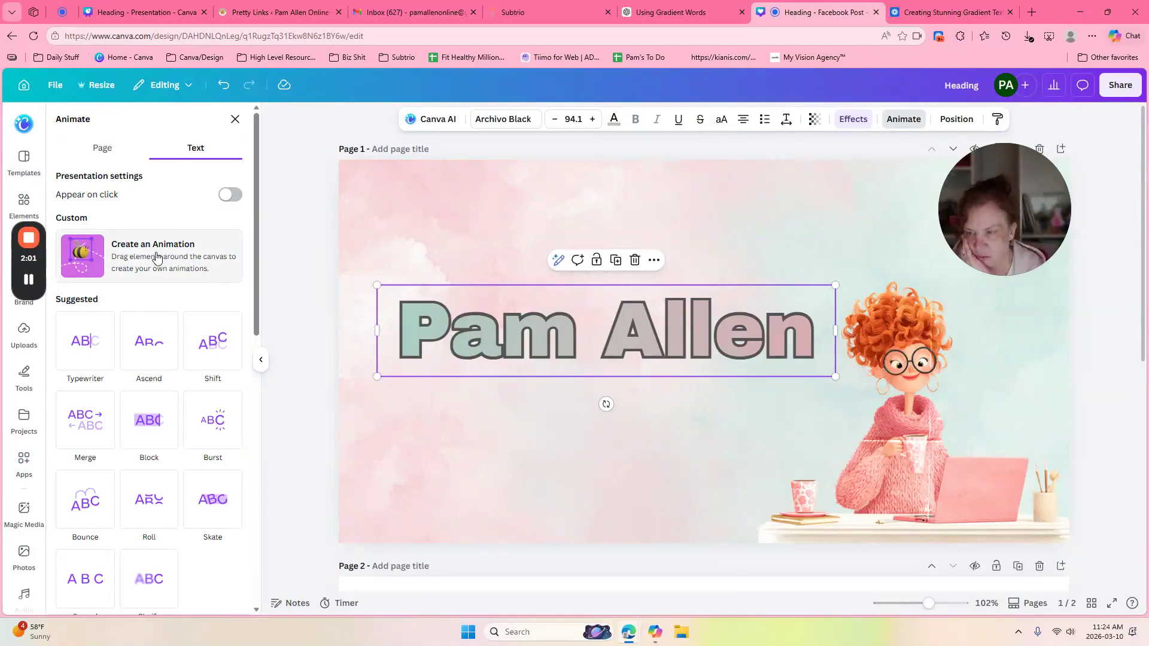
left_click(83, 355)
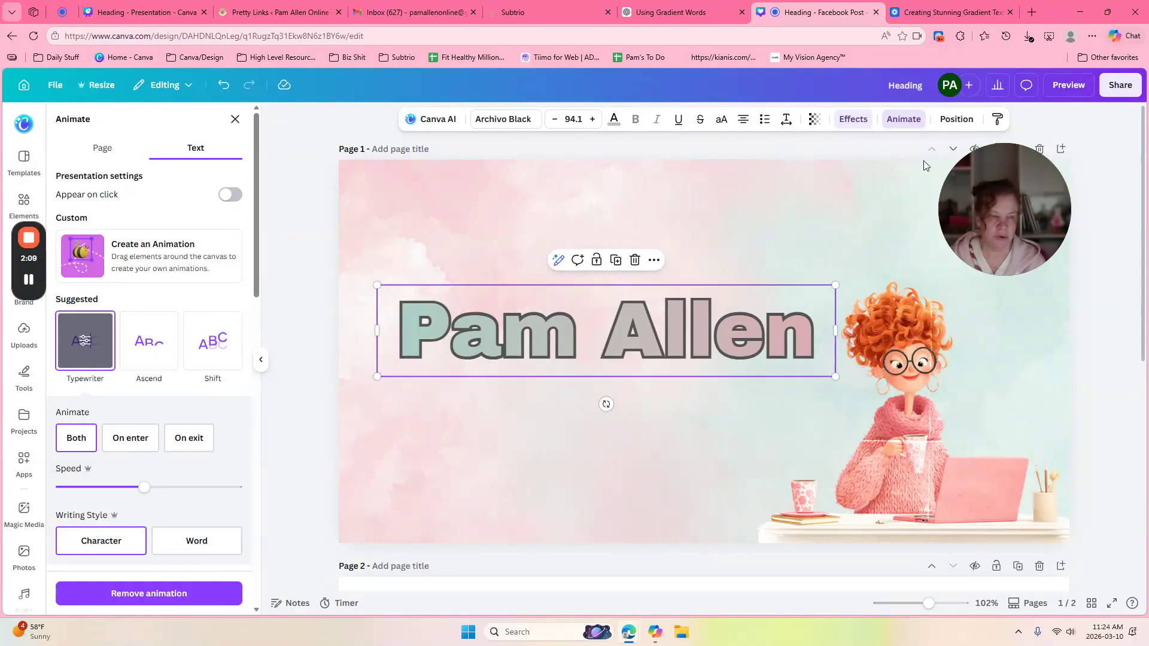
left_click(904, 122)
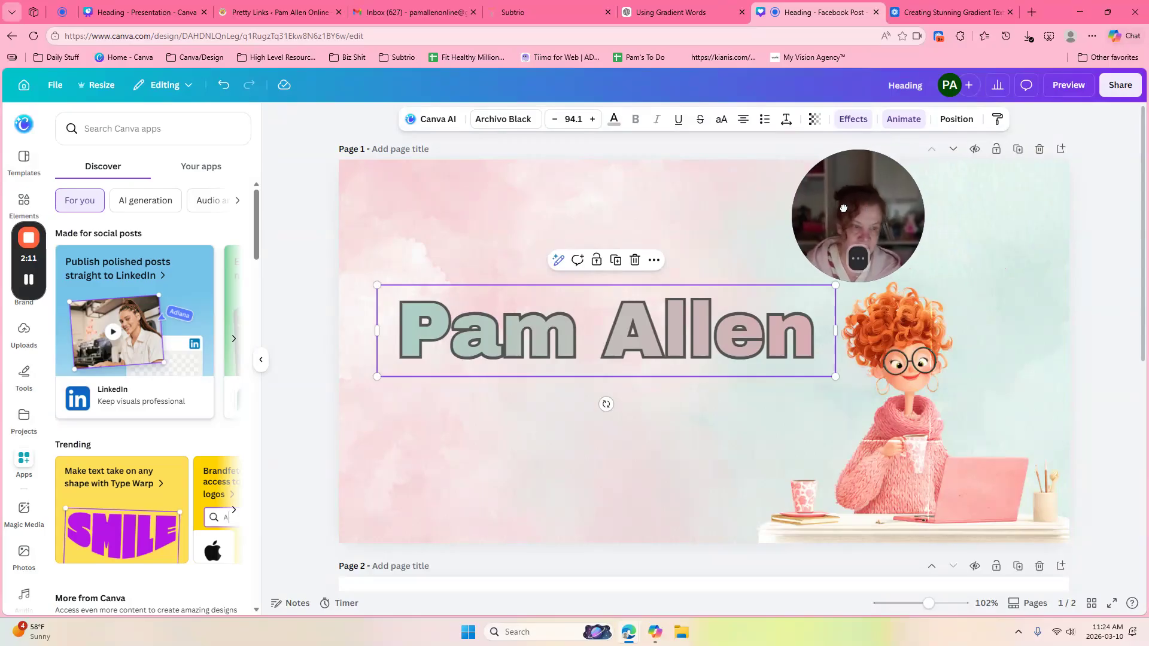
left_click(1119, 86)
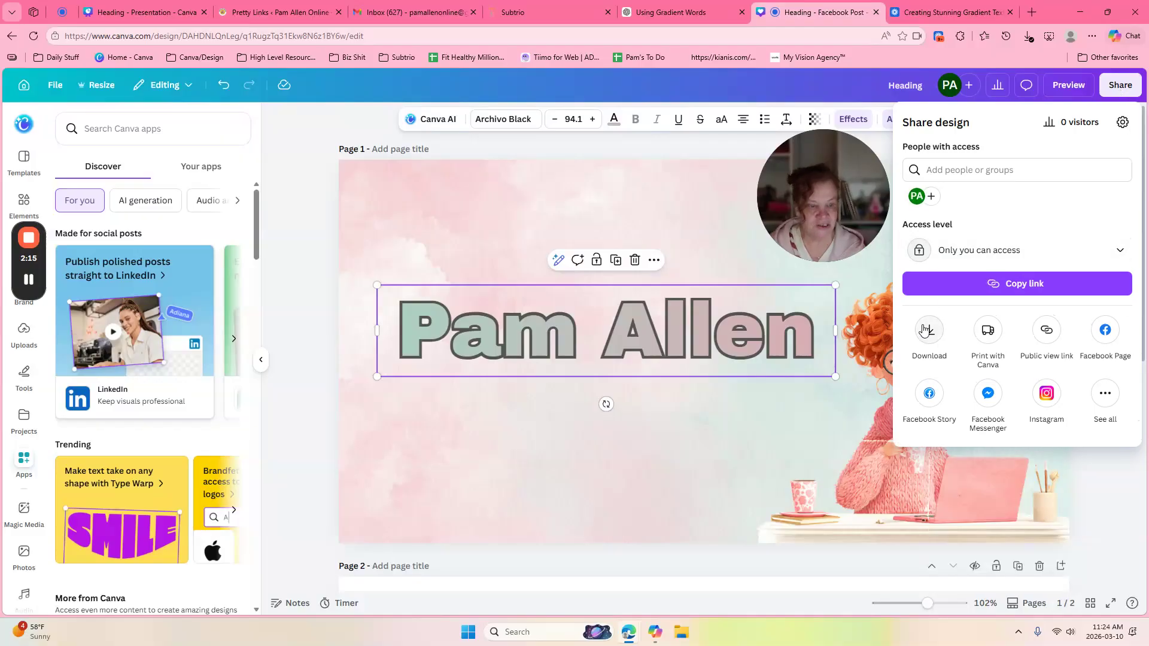
left_click(932, 330)
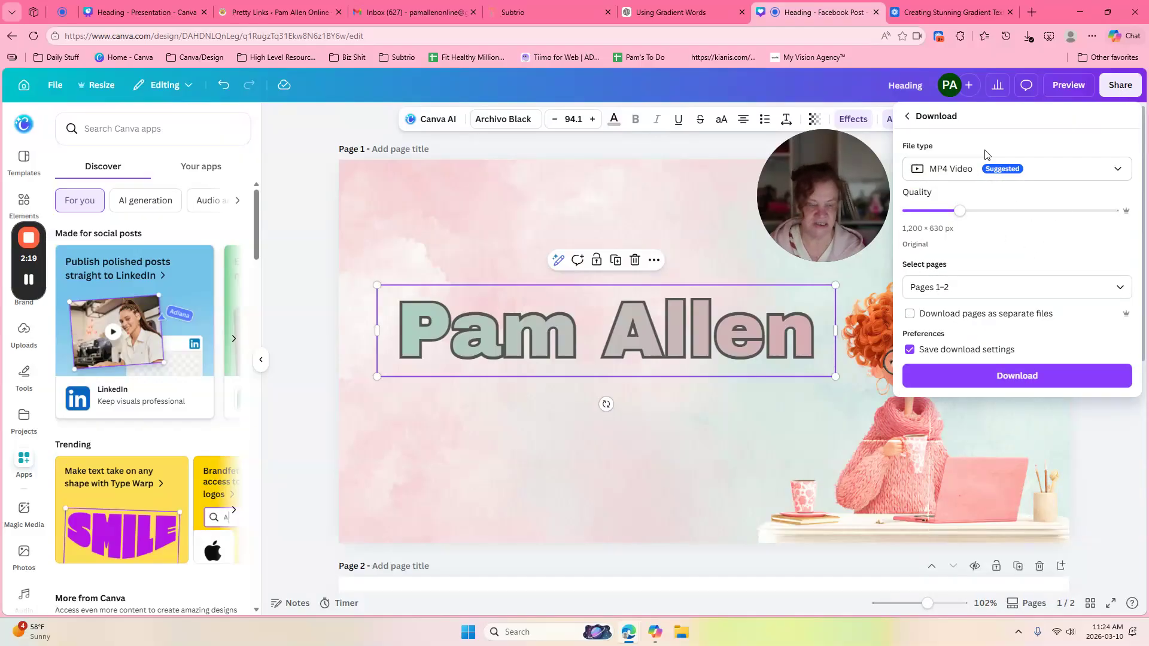
left_click(547, 141)
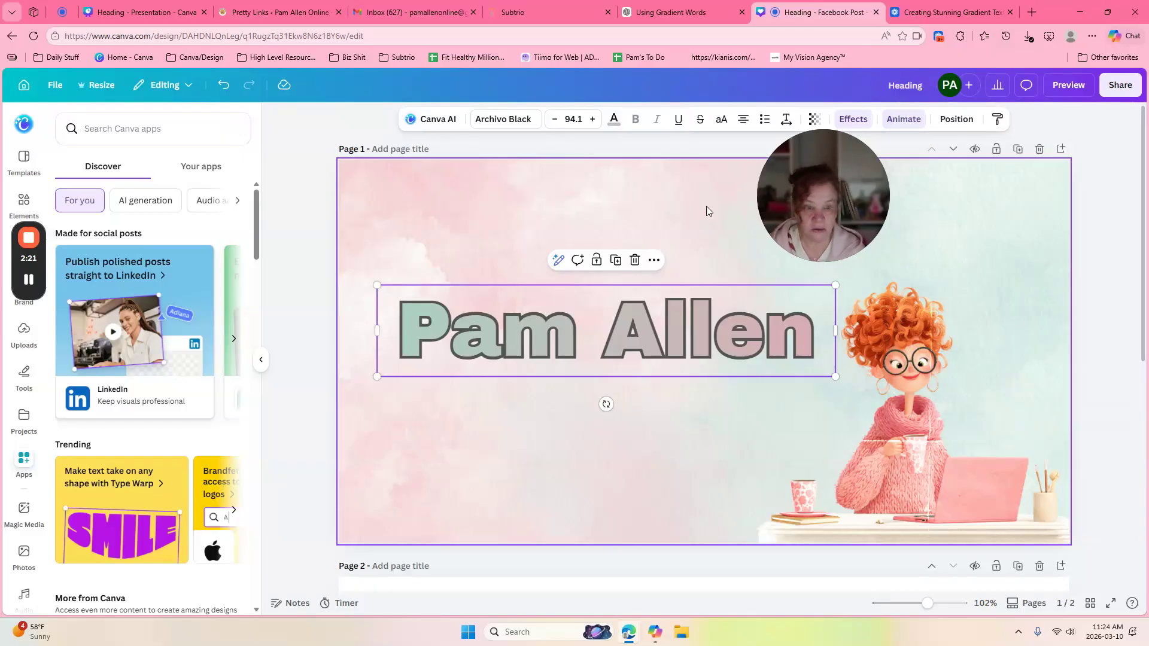